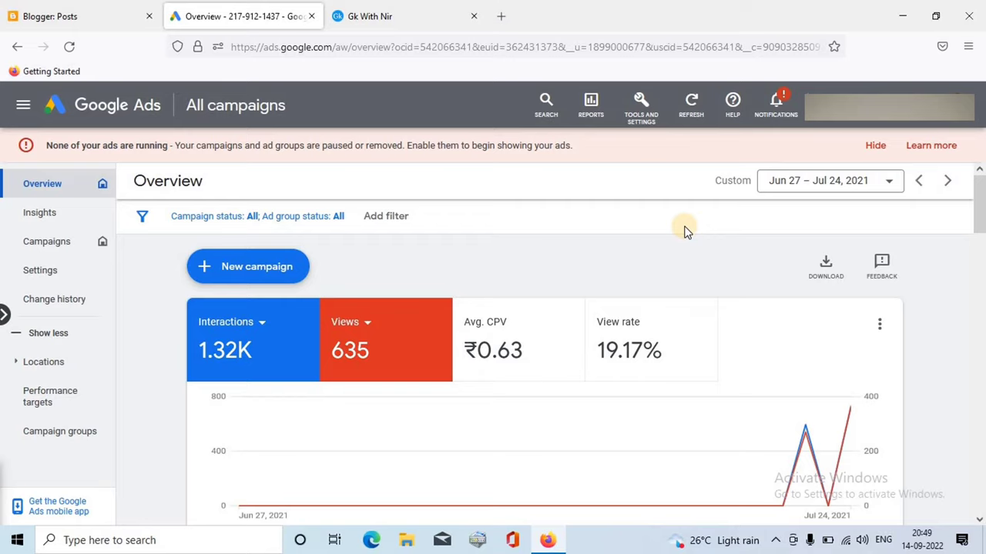
Start a new campaign and choose Website traffic as its objective.
{"action": "left_click", "coordinate": [275, 267]}
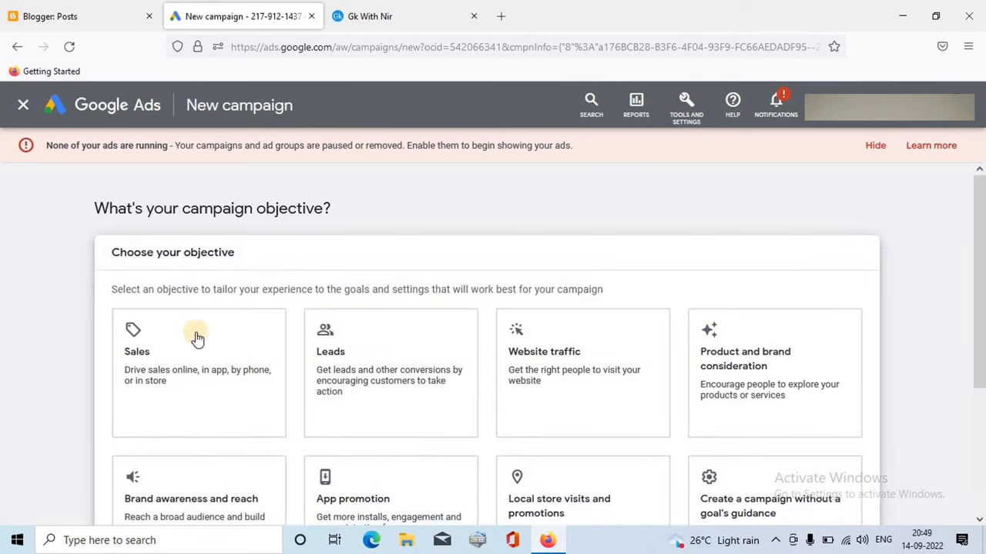
{"action": "left_click", "coordinate": [572, 385]}
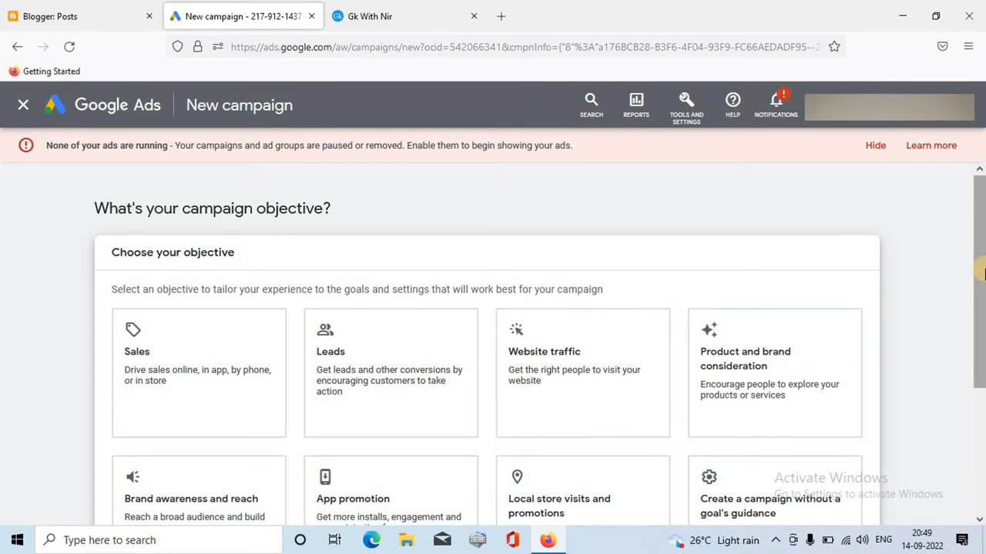
{"action": "left_click_drag", "start_coordinate": [975, 273], "coordinate": [979, 301]}
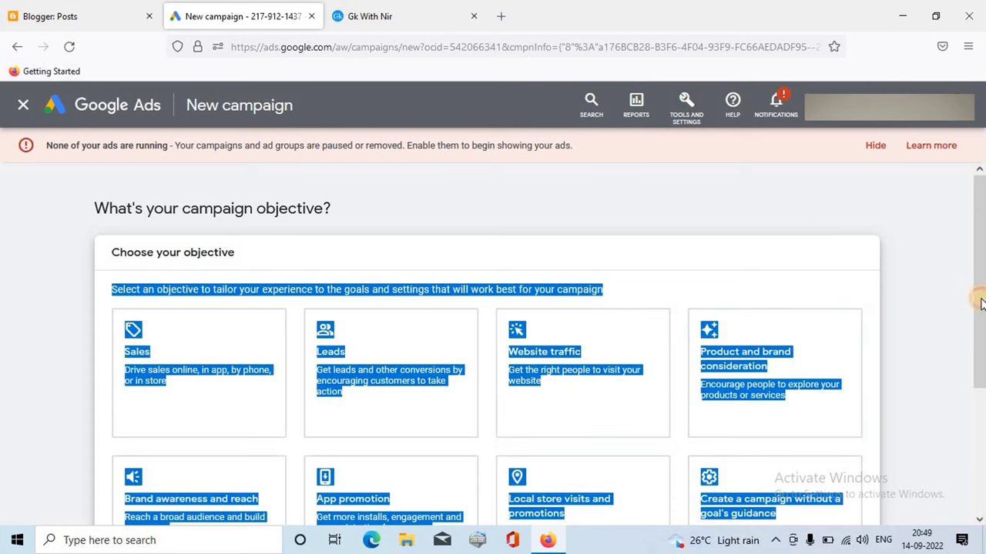
{"action": "left_click", "coordinate": [979, 282]}
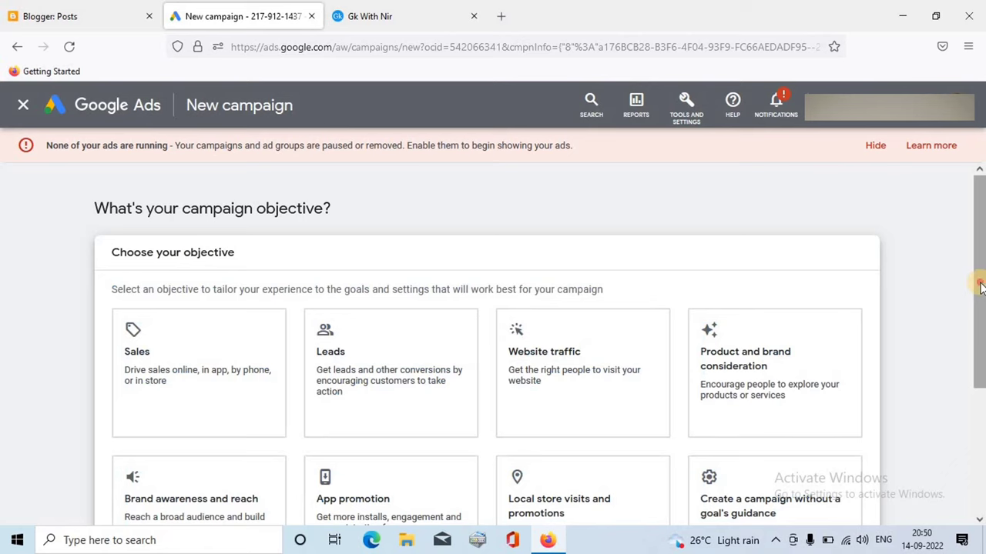
{"action": "left_click_drag", "start_coordinate": [981, 282], "coordinate": [980, 392]}
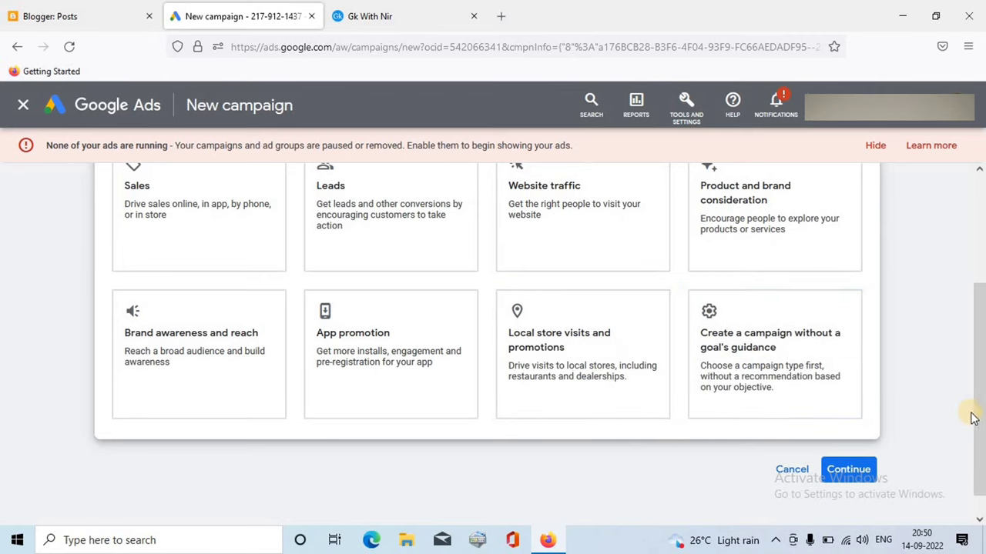
{"action": "left_click_drag", "start_coordinate": [972, 414], "coordinate": [979, 352]}
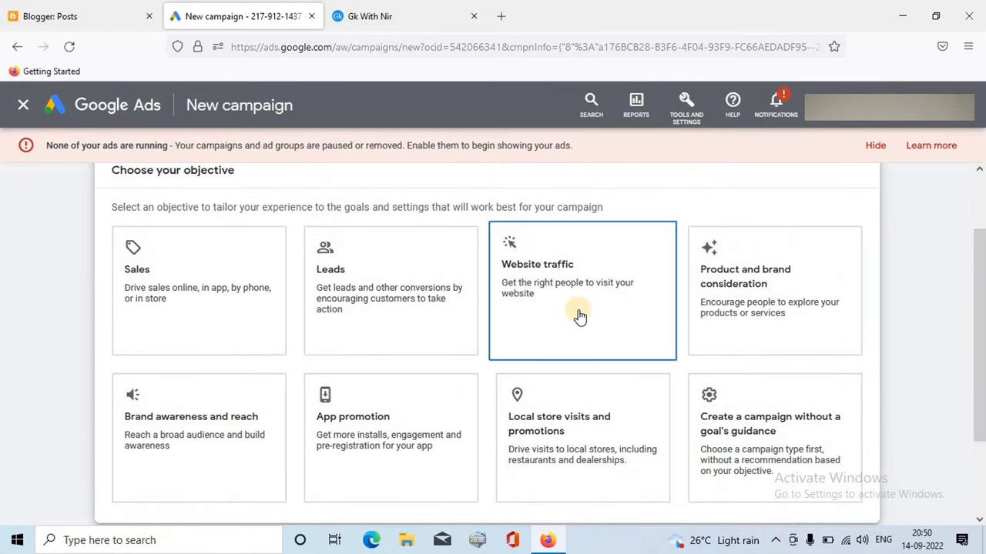
{"action": "left_click", "coordinate": [580, 315]}
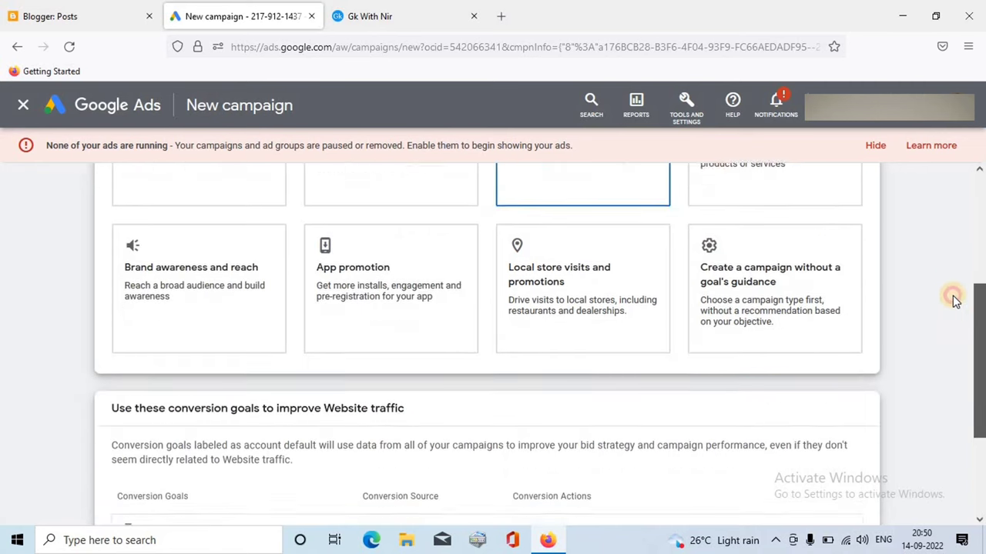
Accept the account-default Subscribe conversion goal and continue to the campaign type selection.
{"action": "scroll", "coordinate": [953, 325], "scroll_direction": "down", "scroll_amount": 2}
{"action": "scroll", "coordinate": [953, 326], "scroll_direction": "down", "scroll_amount": 1}
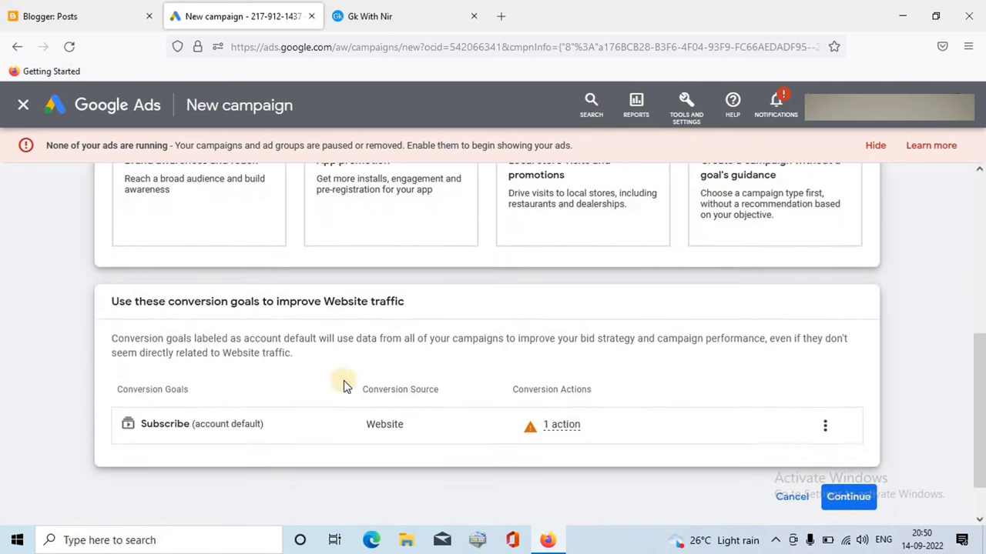
{"action": "mouse_move", "coordinate": [482, 436]}
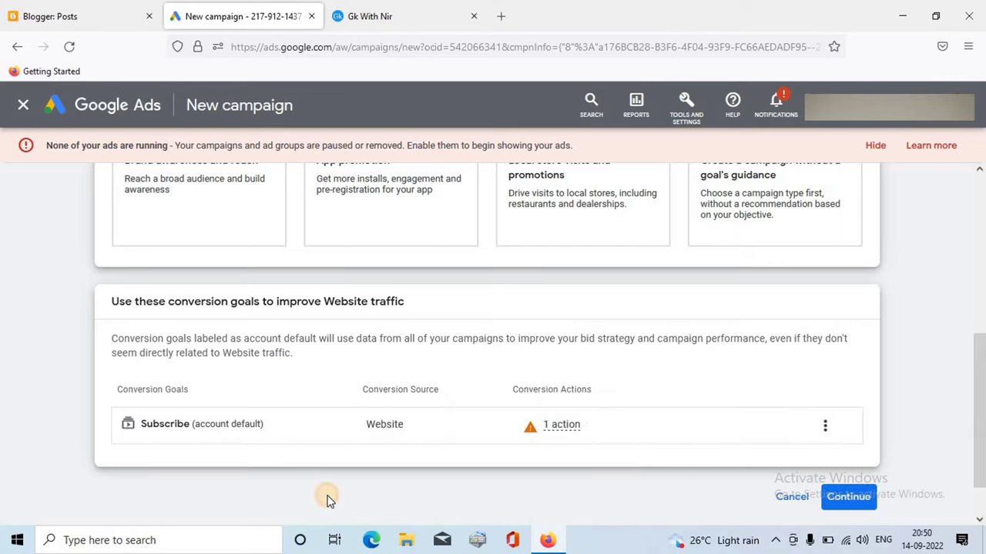
{"action": "left_click", "coordinate": [837, 506]}
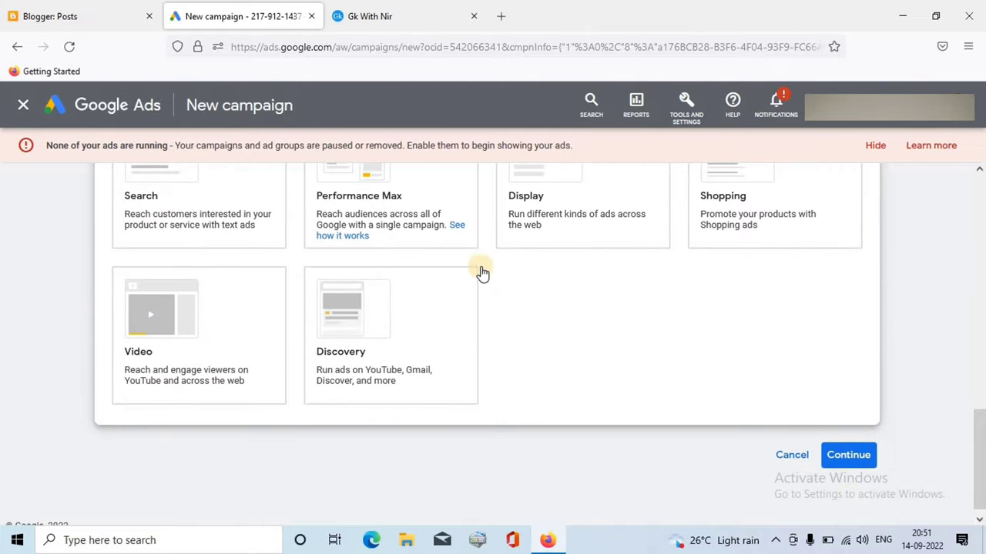
Look over the available campaign types and select Search for the new campaign.
{"action": "left_click_drag", "start_coordinate": [980, 469], "coordinate": [970, 411]}
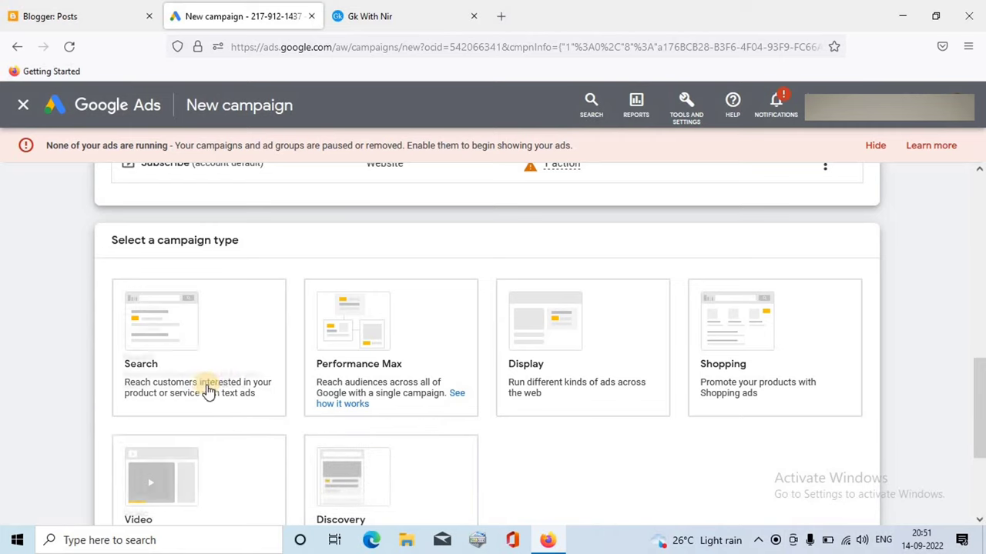
{"action": "left_click", "coordinate": [387, 377]}
{"action": "left_click", "coordinate": [542, 381]}
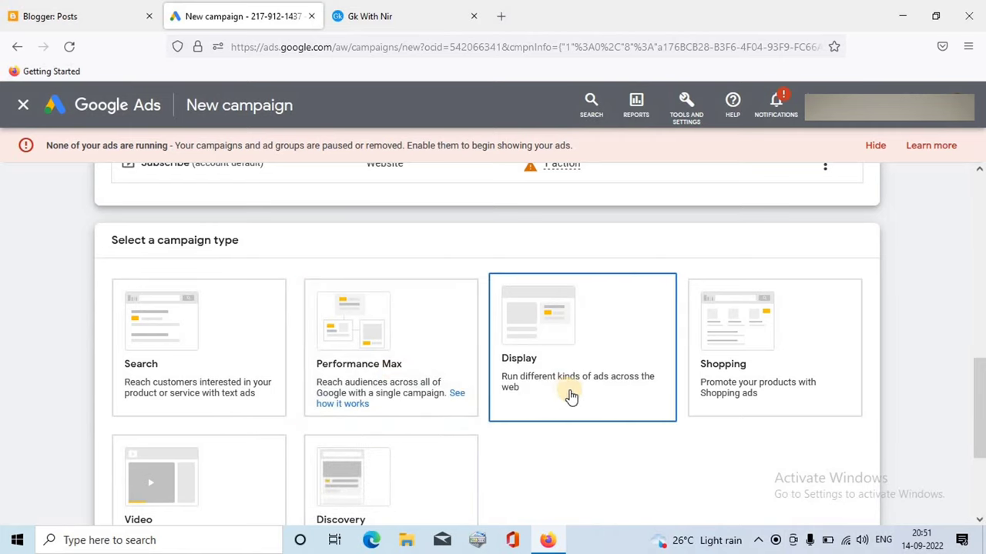
{"action": "left_click", "coordinate": [726, 374]}
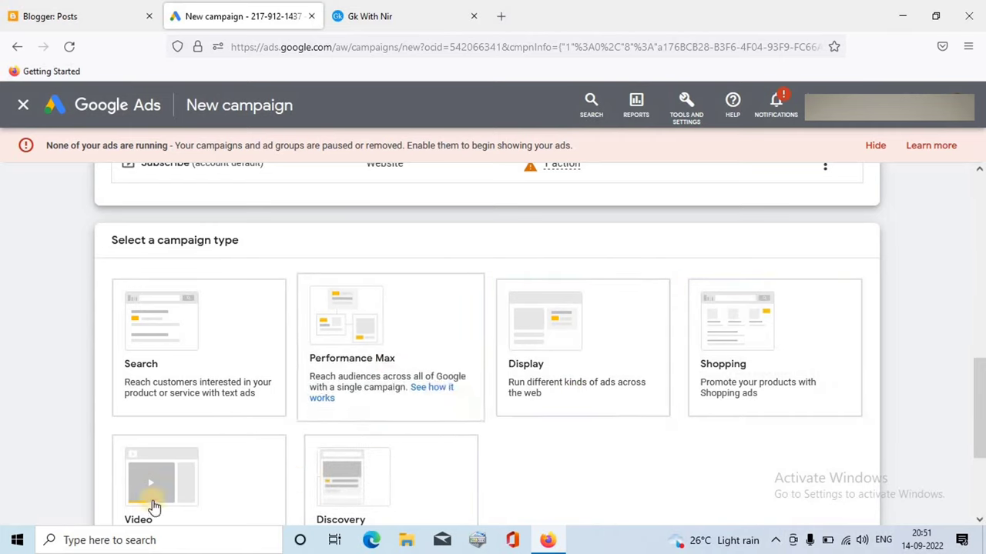
{"action": "left_click", "coordinate": [158, 500]}
{"action": "left_click", "coordinate": [404, 497]}
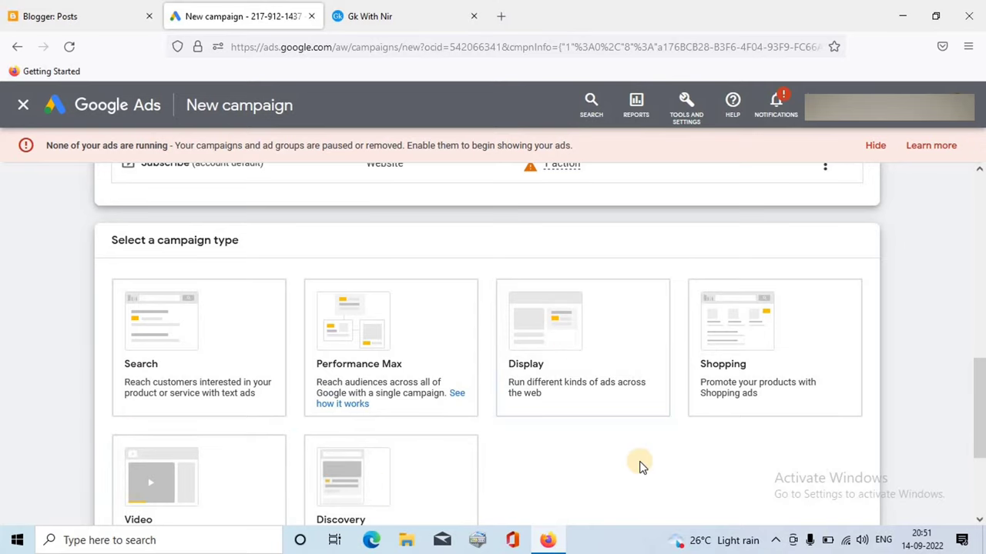
{"action": "left_click", "coordinate": [183, 341]}
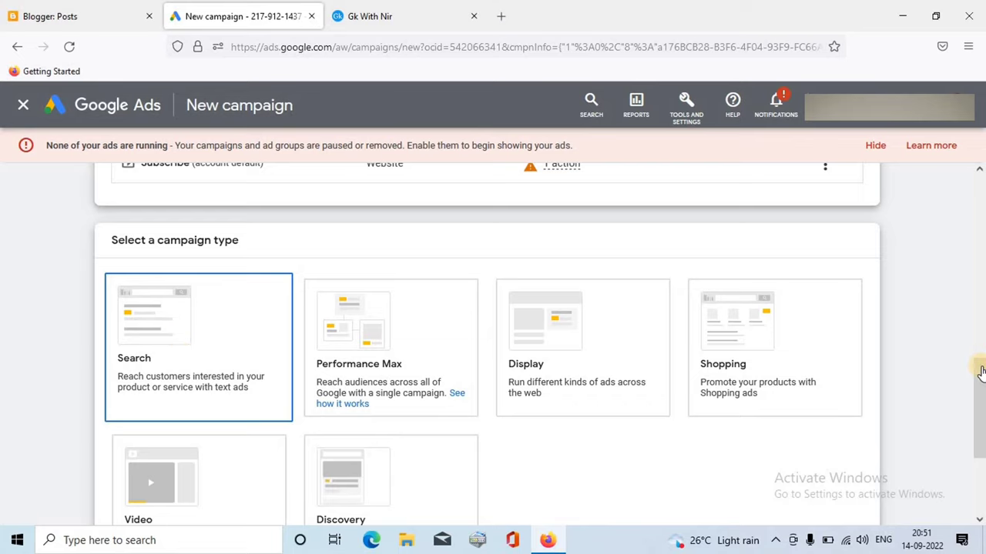
{"action": "left_click", "coordinate": [980, 377]}
{"action": "left_click_drag", "start_coordinate": [979, 377], "coordinate": [979, 454]}
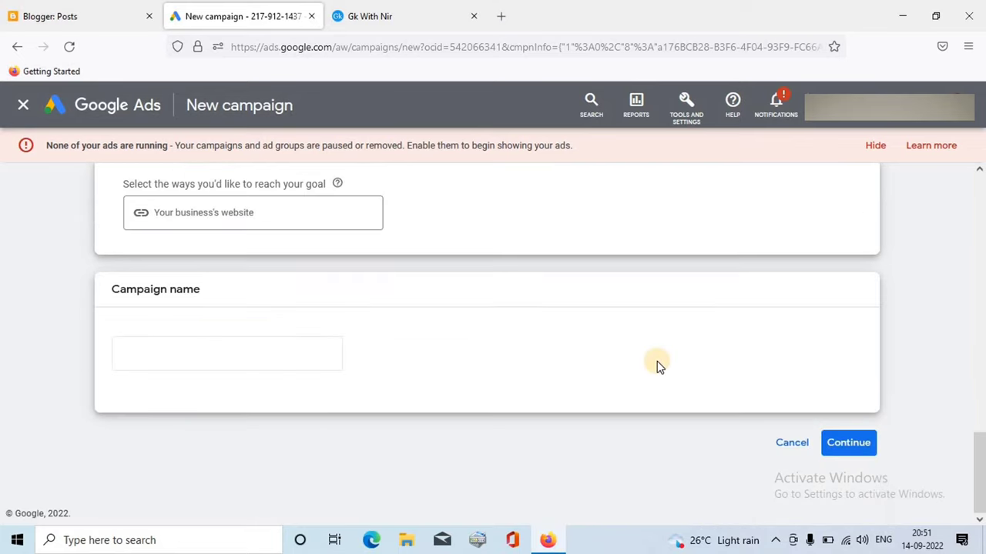
{"action": "left_click", "coordinate": [217, 213]}
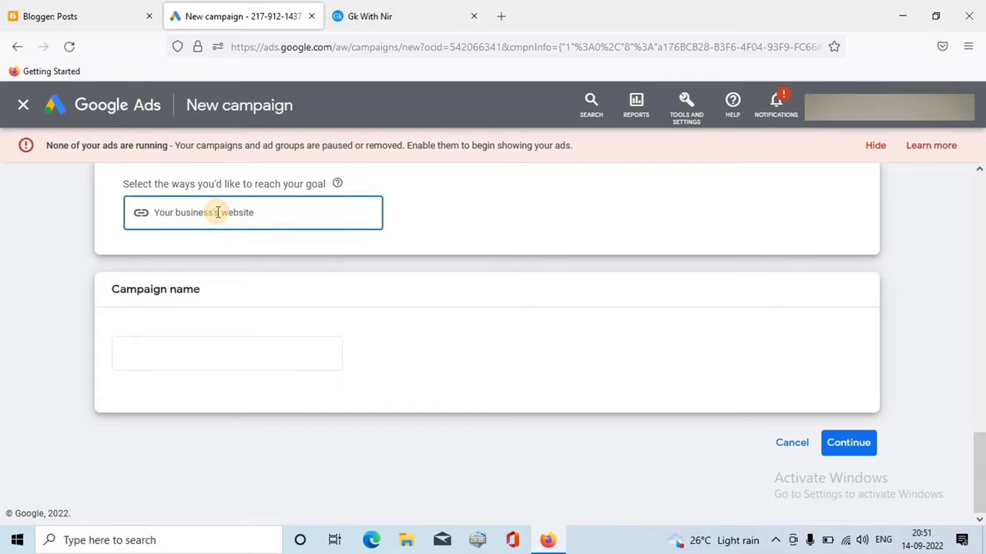
{"action": "type", "text": "www"}
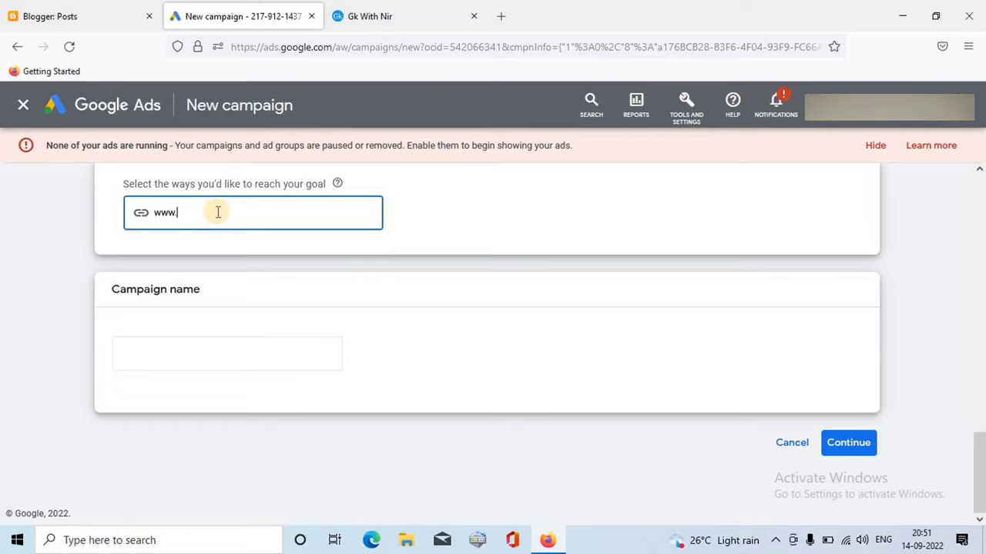
{"action": "type", "text": ".gkwithnir.com"}
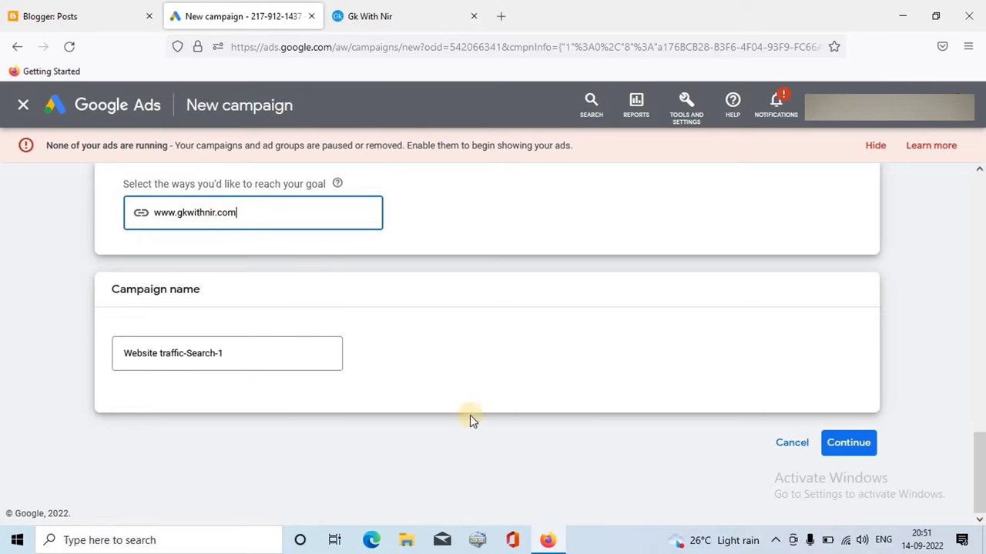
Replace the ending of the suggested campaign name with "by gkwithnir" and continue to the bidding settings.
{"action": "left_click", "coordinate": [236, 354]}
{"action": "key", "text": "BackSpace"}
{"action": "key", "text": "BackSpace"}
{"action": "key", "text": "BackSpace"}
{"action": "key", "text": "BackSpace"}
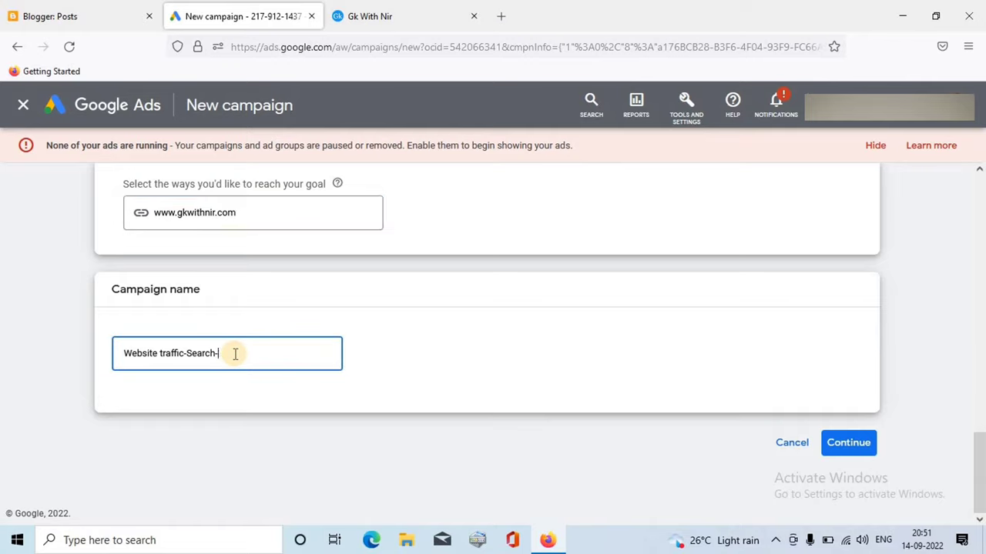
{"action": "key", "text": "BackSpace"}
{"action": "key", "text": "BackSpace"}
{"action": "key", "text": "BackSpace"}
{"action": "key", "text": "BackSpace"}
{"action": "key", "text": "BackSpace"}
{"action": "type", "text": "by gkwithnir"}
{"action": "left_click", "coordinate": [823, 451]}
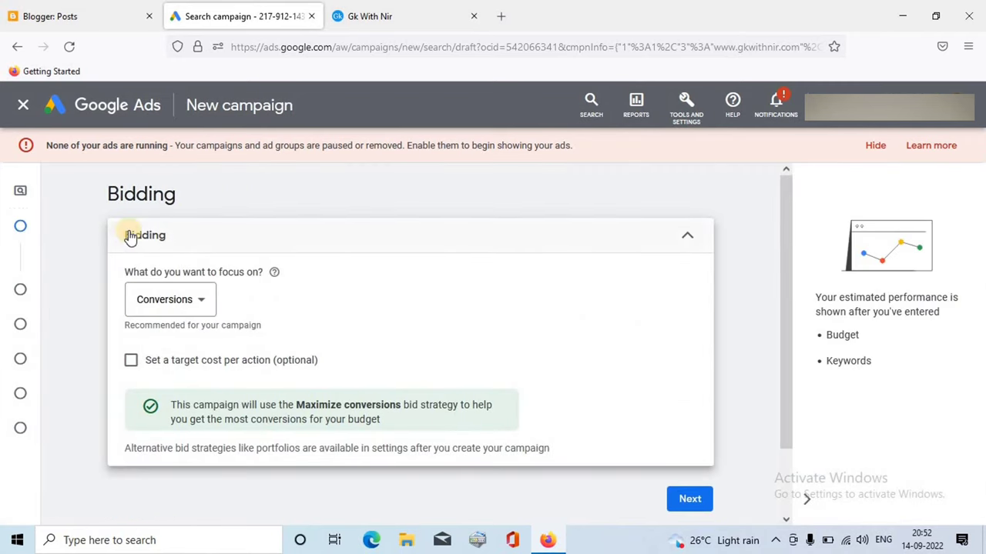
Set the bidding focus to Clicks without a maximum bid limit and proceed to the campaign settings.
{"action": "left_click", "coordinate": [201, 301]}
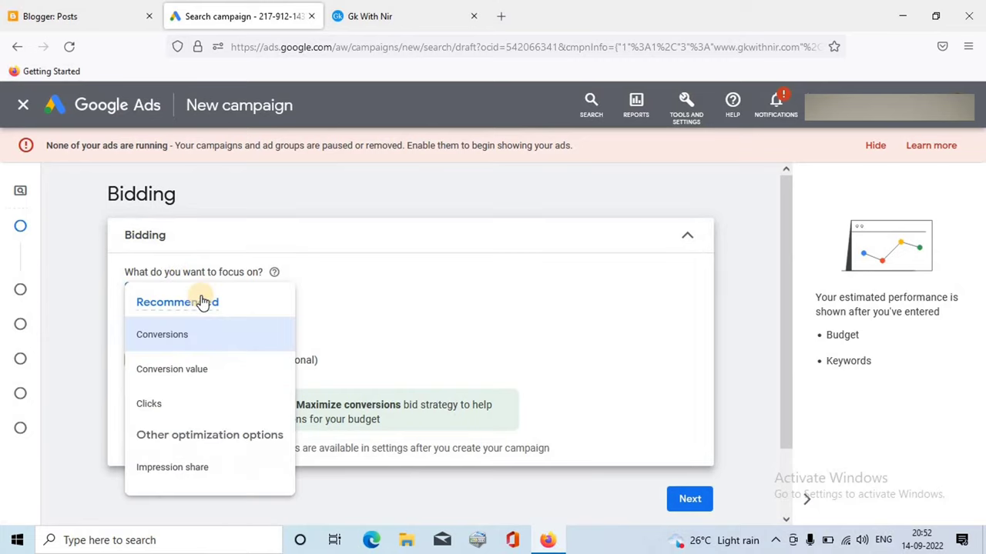
{"action": "left_click", "coordinate": [154, 409]}
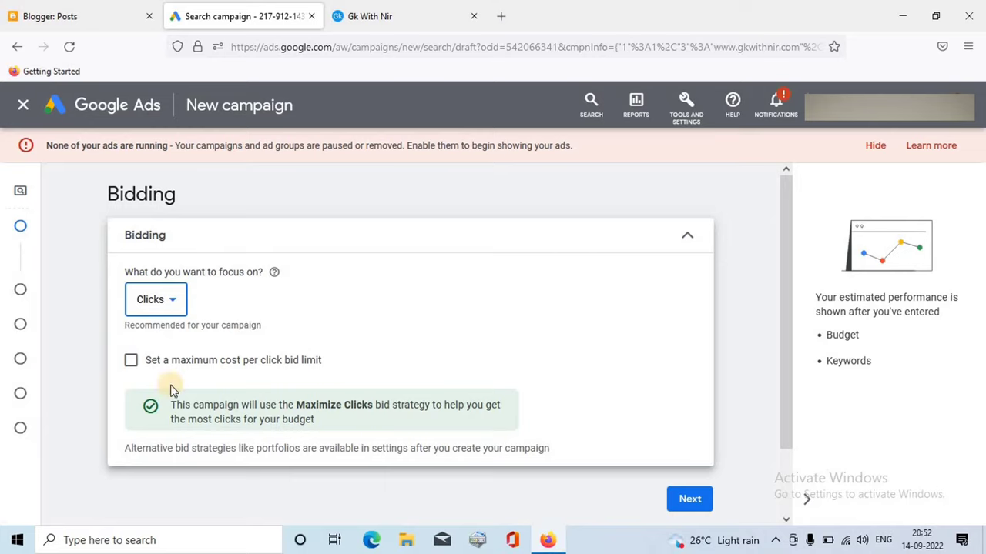
{"action": "left_click", "coordinate": [697, 499]}
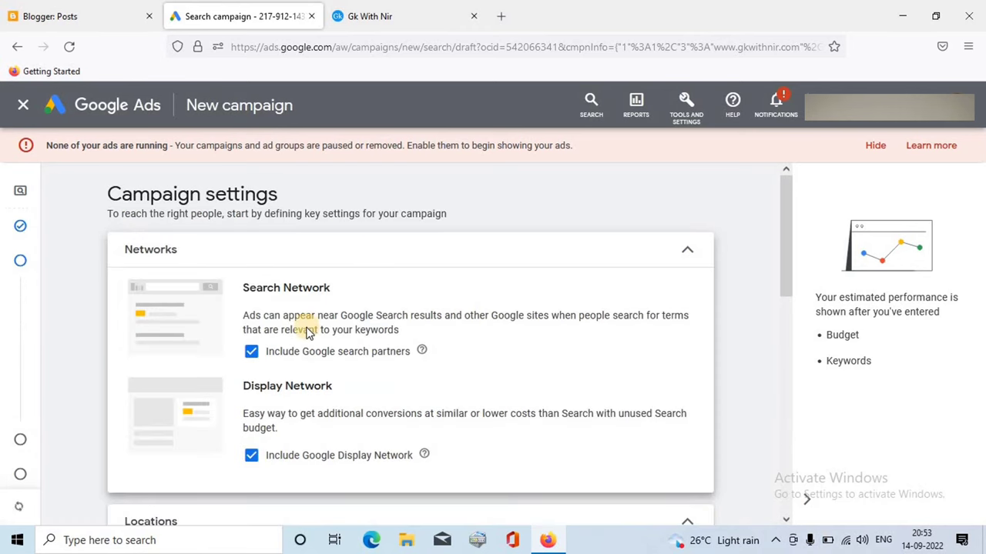
Exclude the Google Display Network from the campaign and set the target location to India.
{"action": "left_click", "coordinate": [251, 456]}
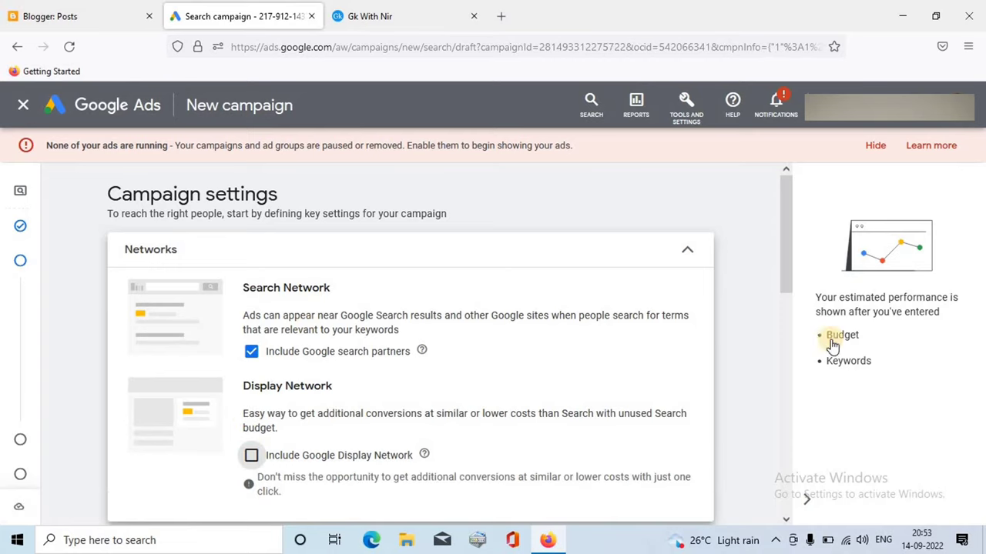
{"action": "left_click_drag", "start_coordinate": [787, 275], "coordinate": [786, 378]}
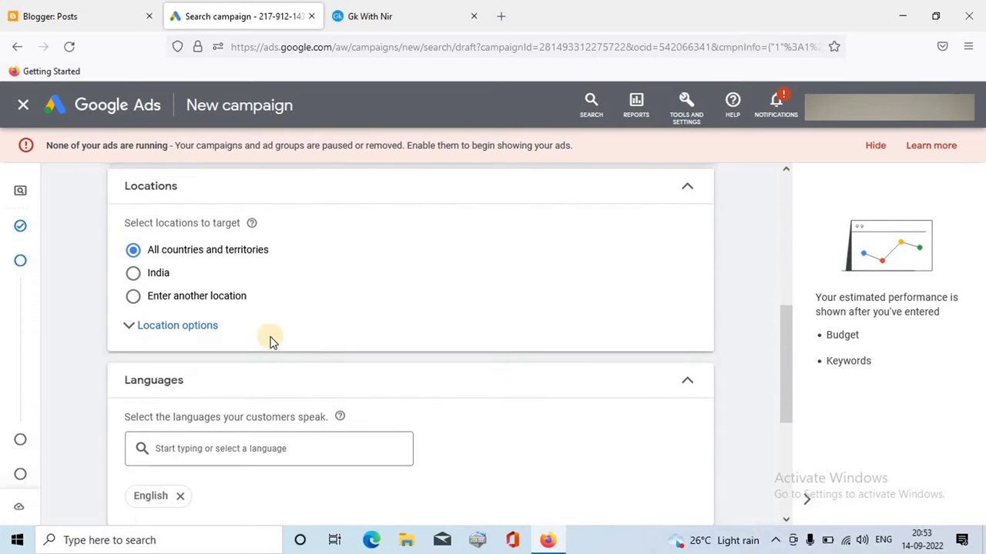
{"action": "left_click", "coordinate": [134, 273]}
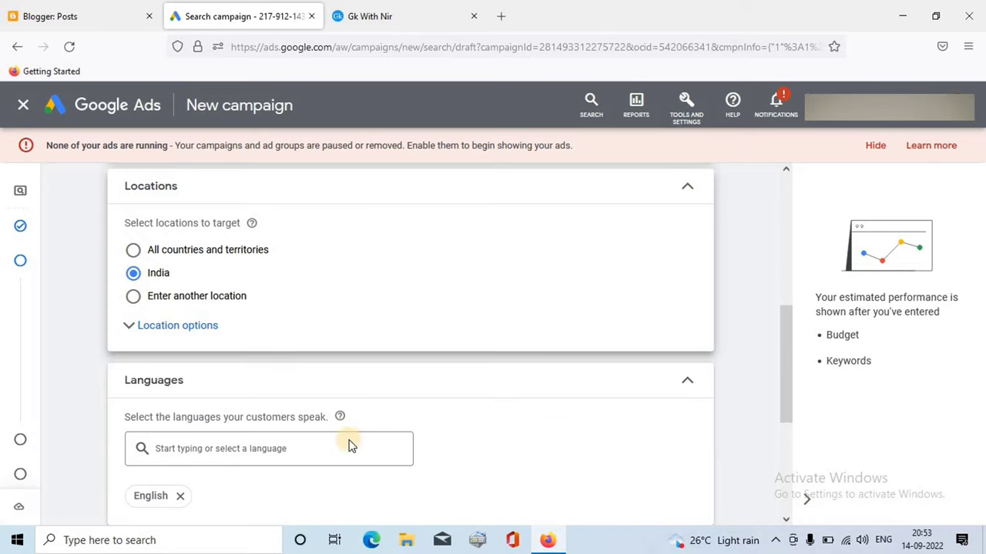
Add Gujarati and Hindi to the campaign's customer languages alongside English.
{"action": "left_click", "coordinate": [221, 450]}
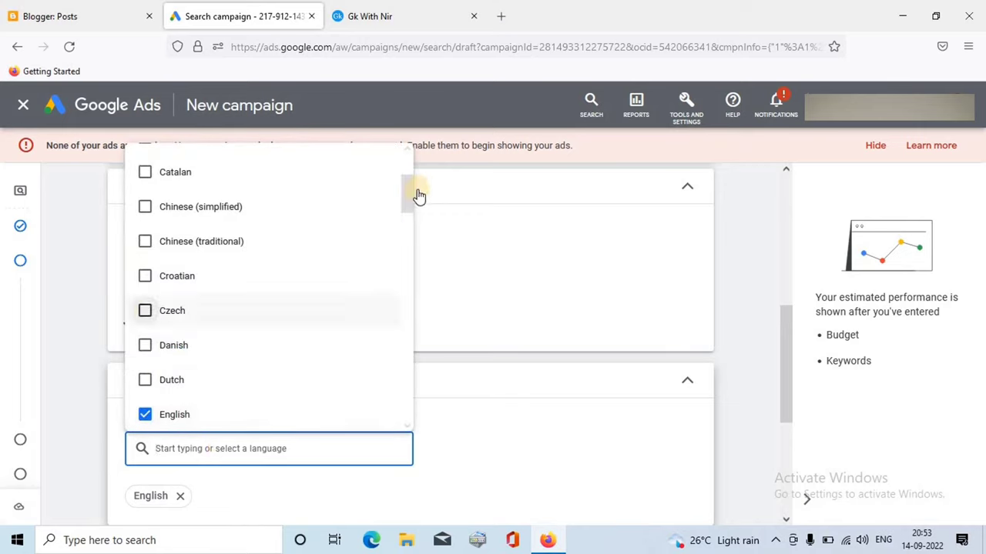
{"action": "left_click_drag", "start_coordinate": [407, 192], "coordinate": [401, 247]}
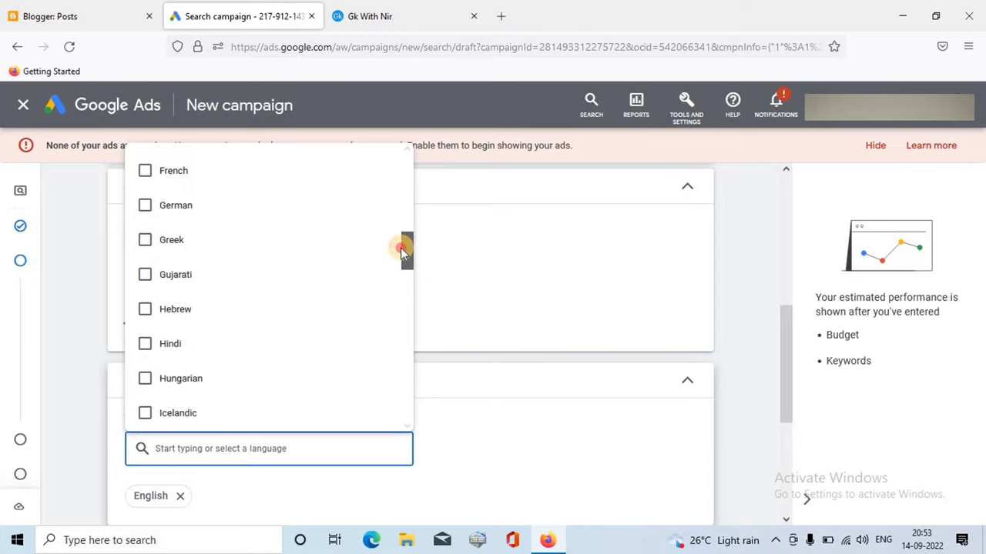
{"action": "left_click", "coordinate": [145, 276]}
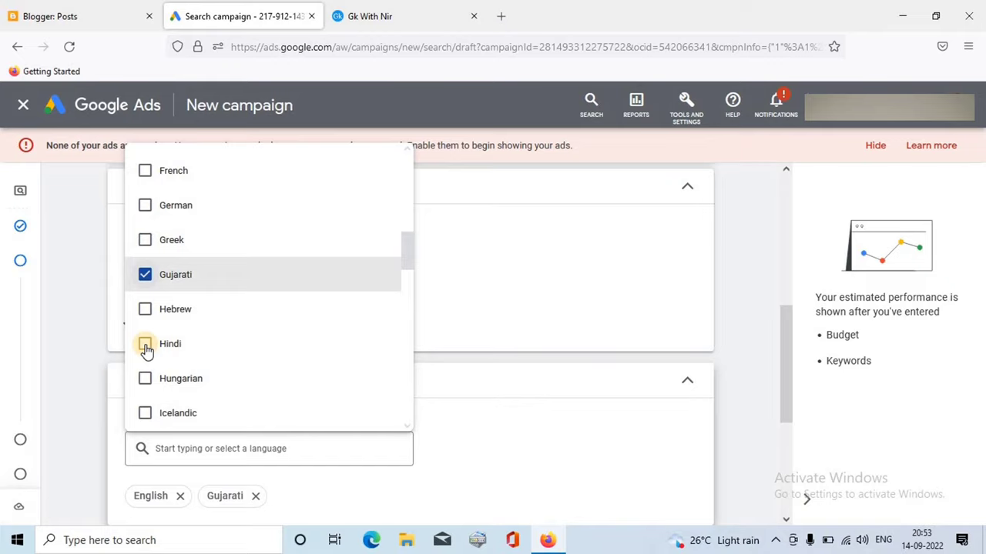
{"action": "left_click", "coordinate": [145, 346]}
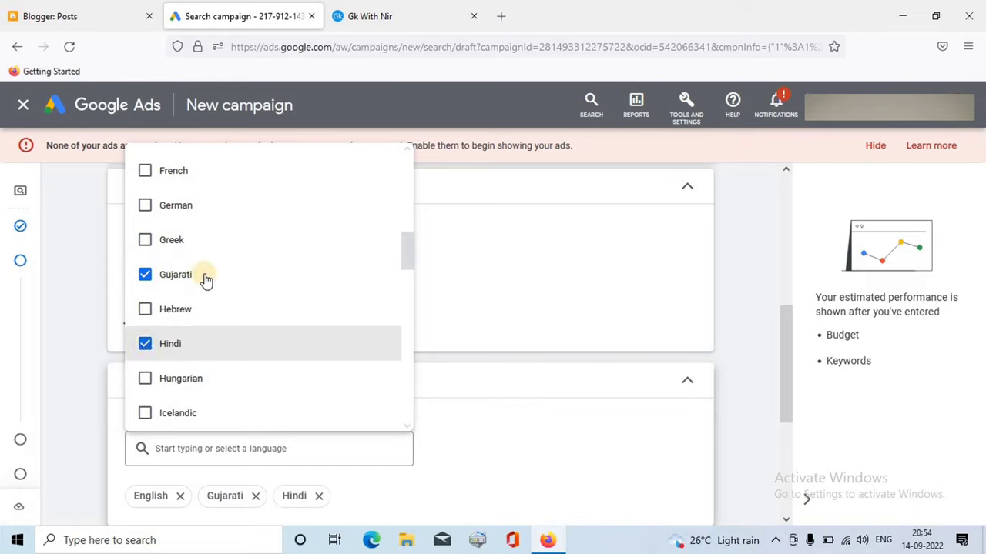
{"action": "left_click", "coordinate": [501, 386]}
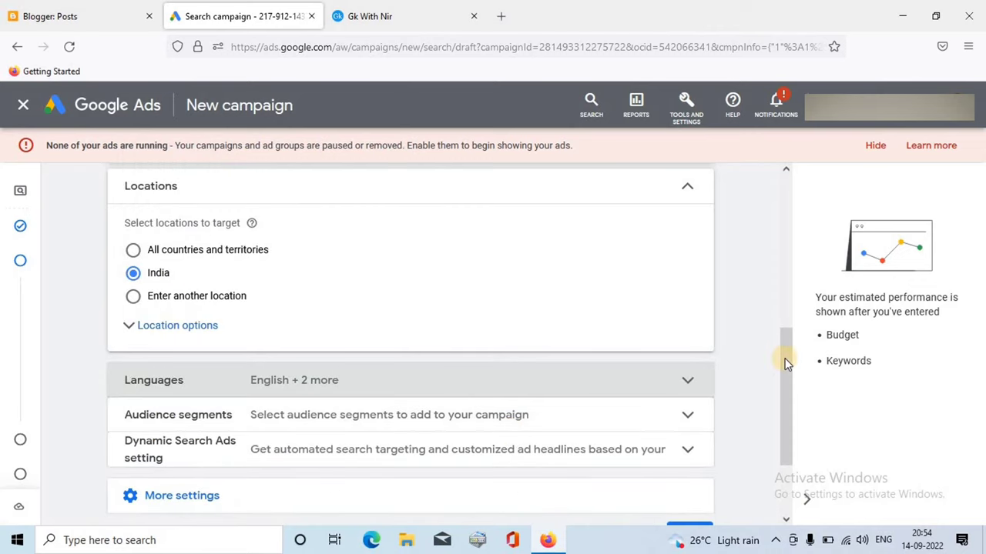
Try adding the Technology and Computers & Peripherals audience segments to the campaign, and clear the whole selection.
{"action": "left_click_drag", "start_coordinate": [787, 381], "coordinate": [788, 405]}
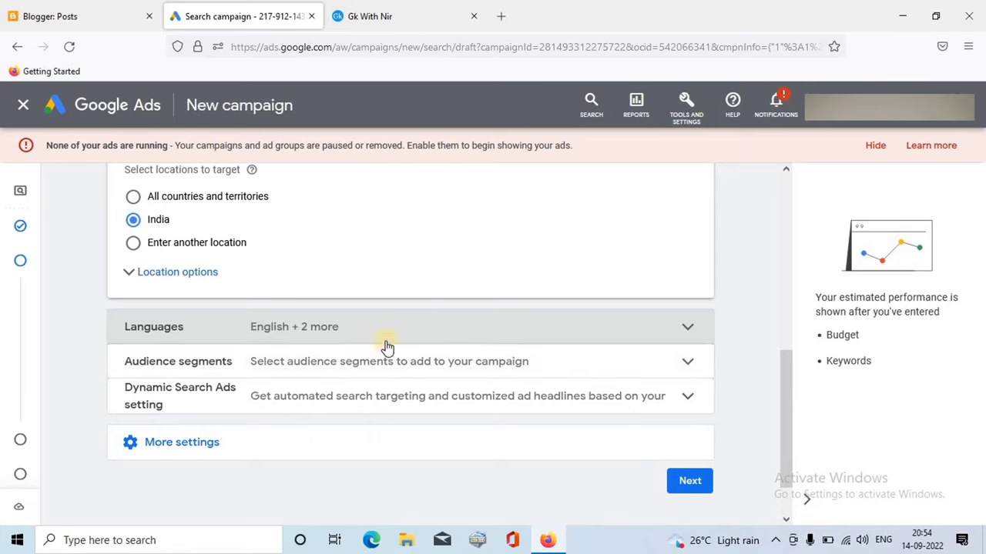
{"action": "left_click", "coordinate": [693, 363]}
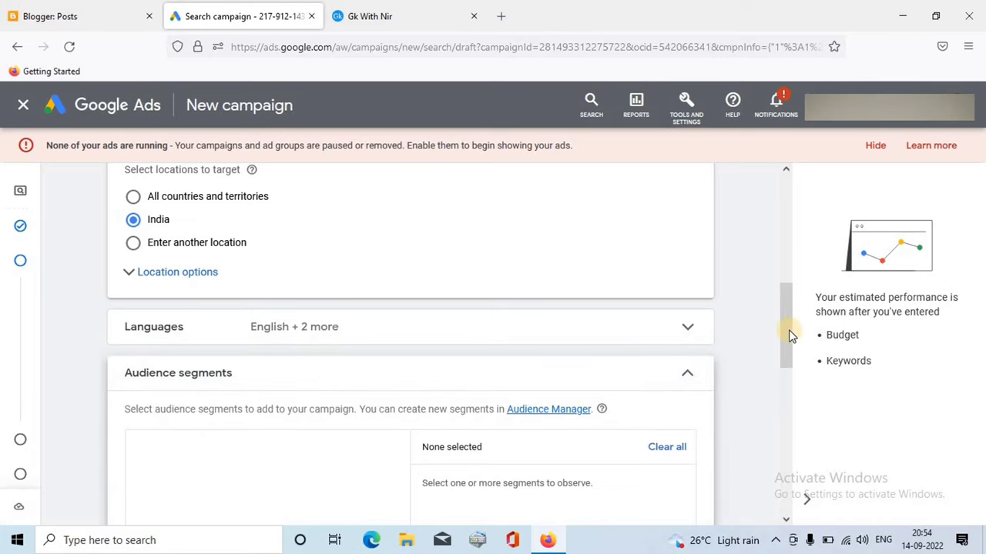
{"action": "left_click_drag", "start_coordinate": [789, 331], "coordinate": [791, 381]}
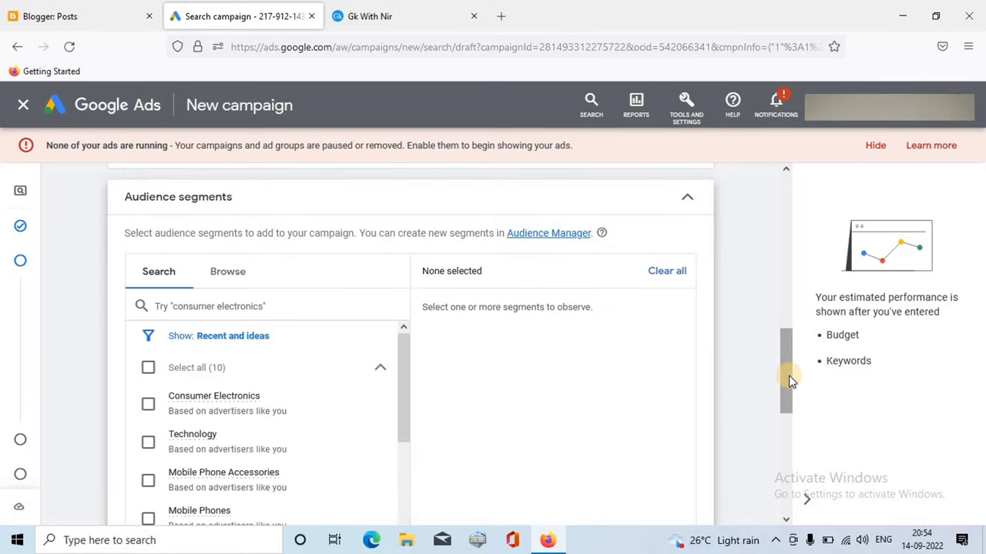
{"action": "scroll", "coordinate": [554, 370], "scroll_direction": "down", "scroll_amount": 2}
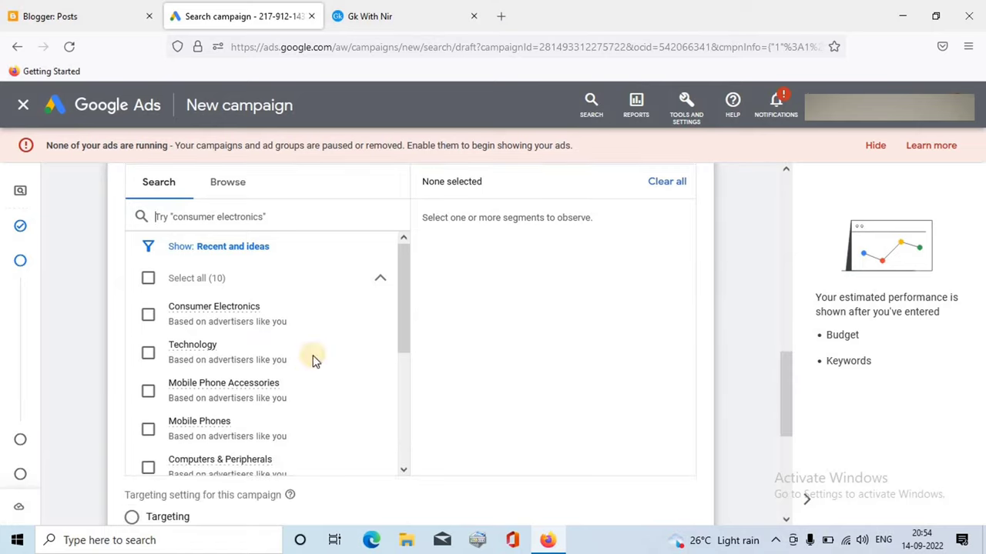
{"action": "left_click", "coordinate": [146, 353]}
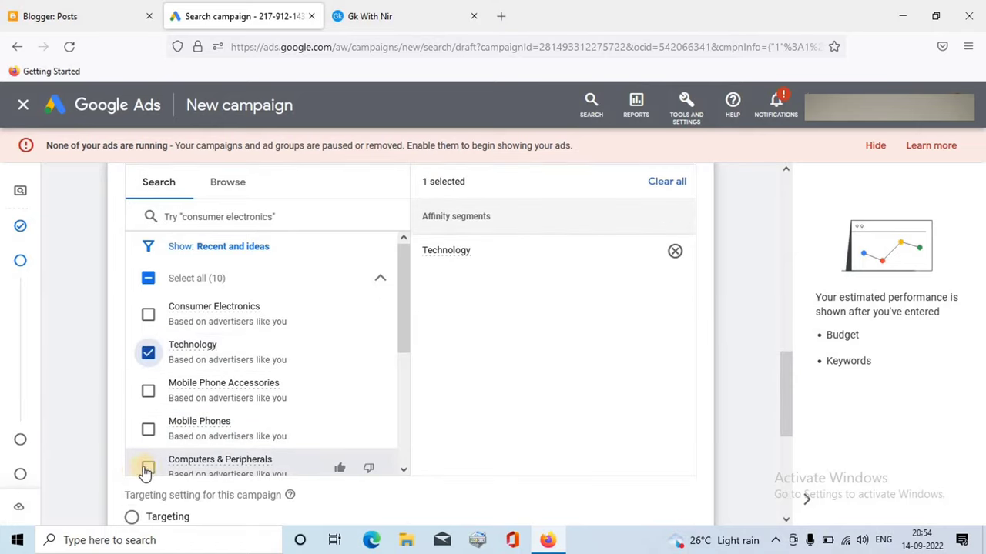
{"action": "left_click", "coordinate": [150, 468]}
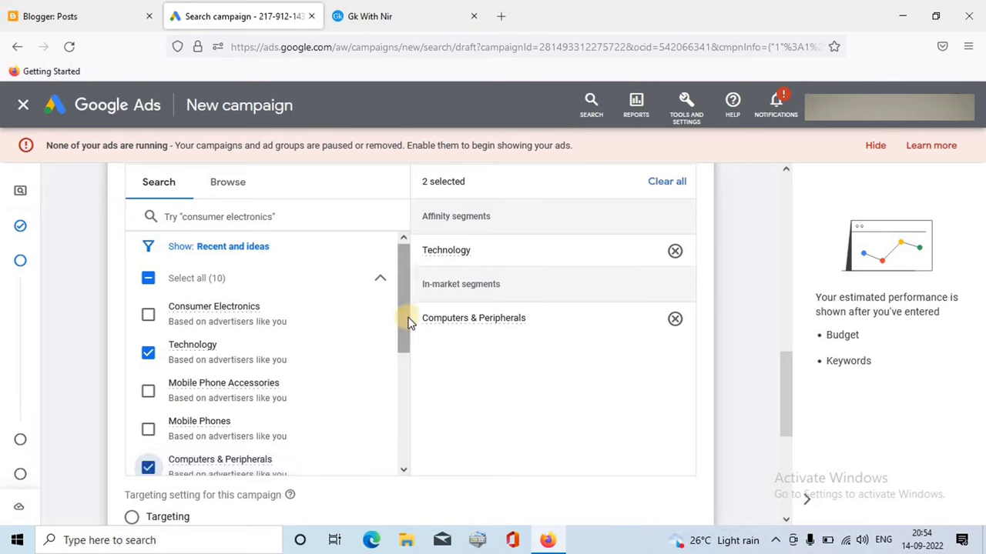
{"action": "left_click_drag", "start_coordinate": [406, 321], "coordinate": [391, 361]}
{"action": "scroll", "coordinate": [259, 367], "scroll_direction": "up", "scroll_amount": 4}
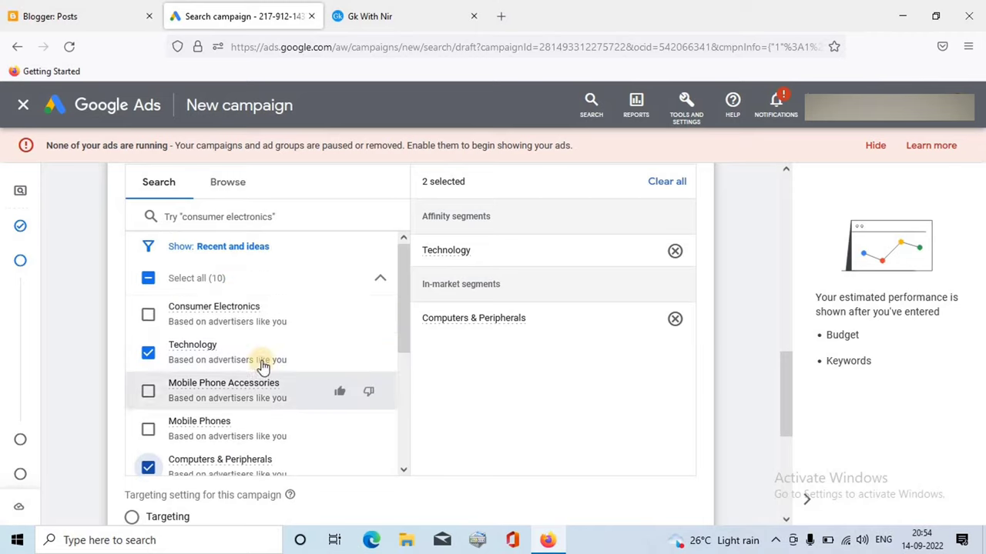
{"action": "left_click", "coordinate": [659, 187]}
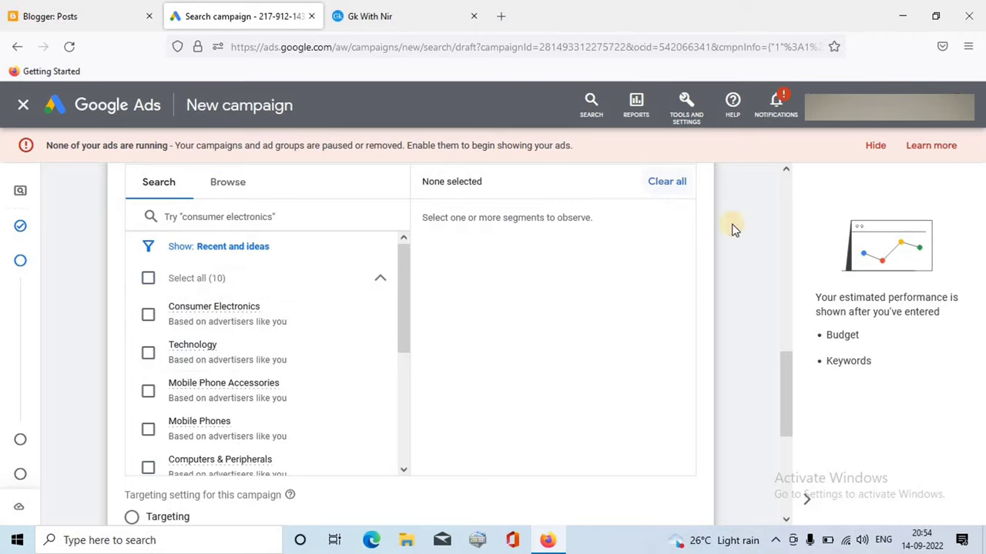
Review the Dynamic Search Ads setting without filling it in and proceed to the keywords and ads settings.
{"action": "left_click_drag", "start_coordinate": [787, 365], "coordinate": [788, 437]}
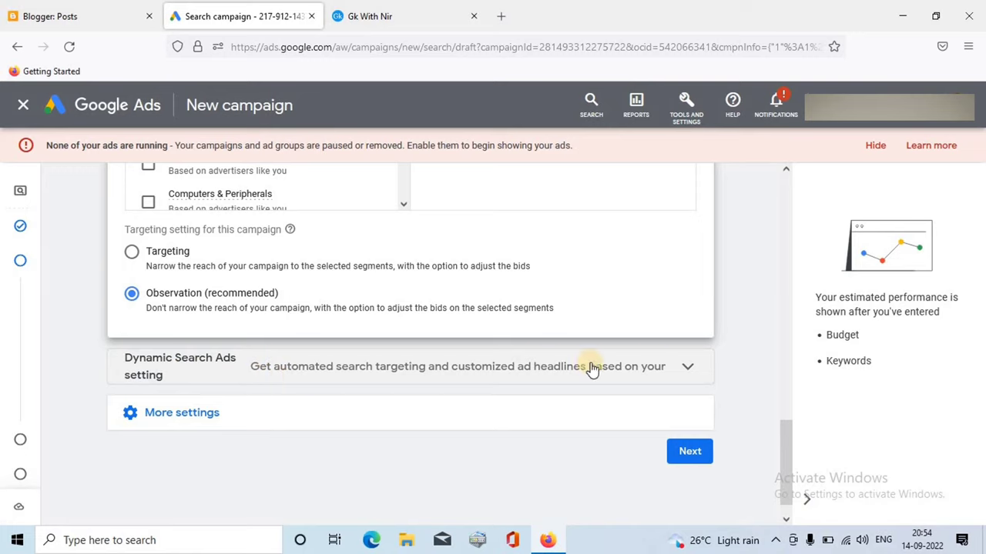
{"action": "left_click", "coordinate": [664, 371]}
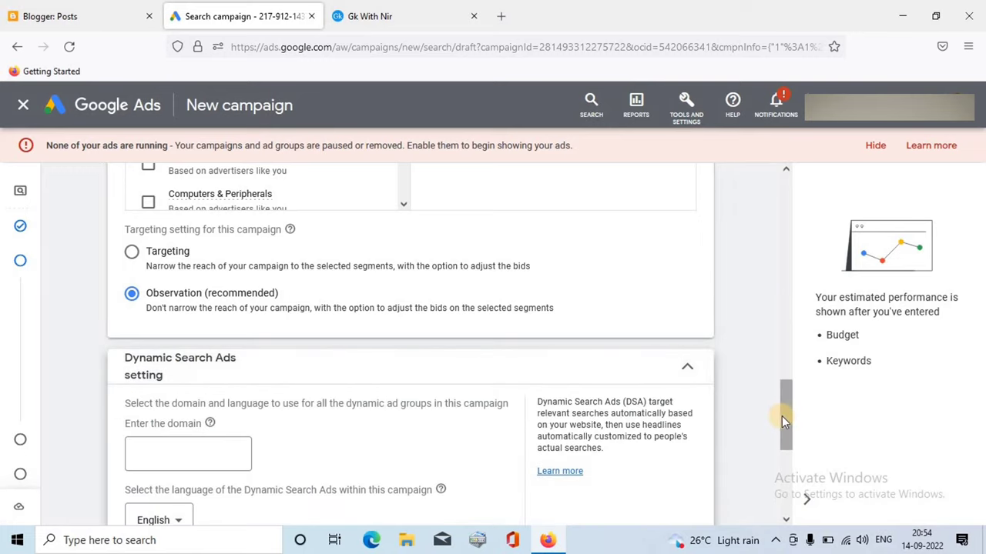
{"action": "left_click_drag", "start_coordinate": [783, 415], "coordinate": [793, 470]}
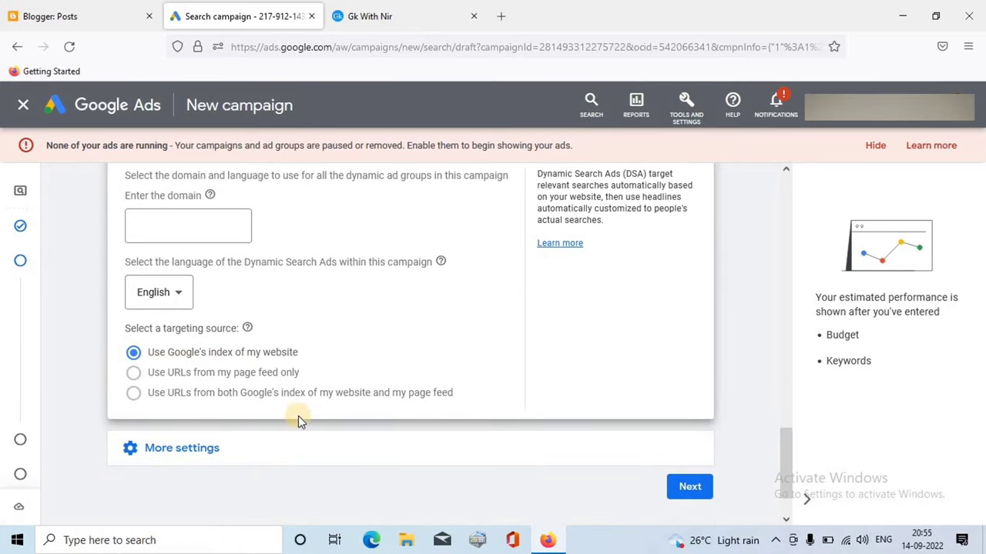
{"action": "left_click", "coordinate": [678, 496]}
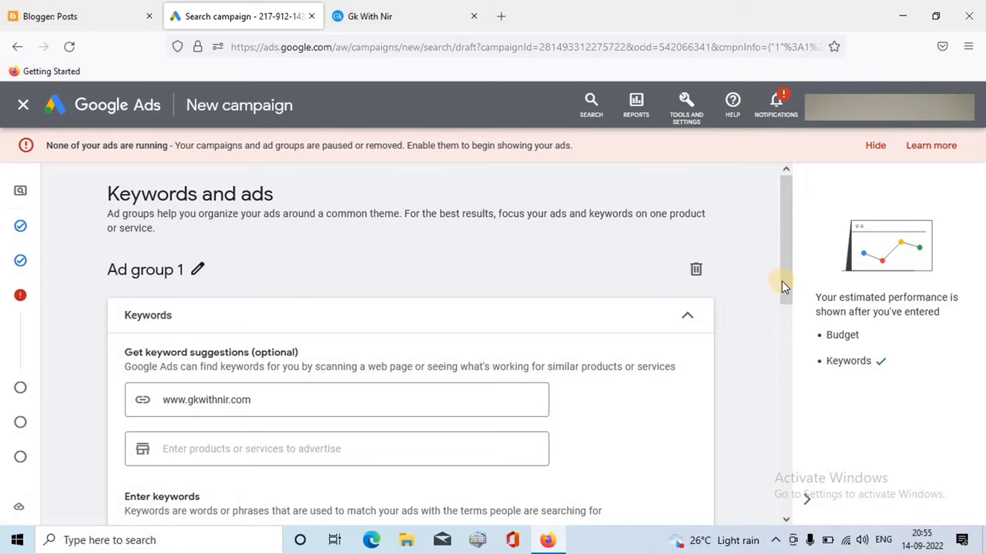
{"action": "scroll", "coordinate": [789, 276], "scroll_direction": "down", "scroll_amount": 2}
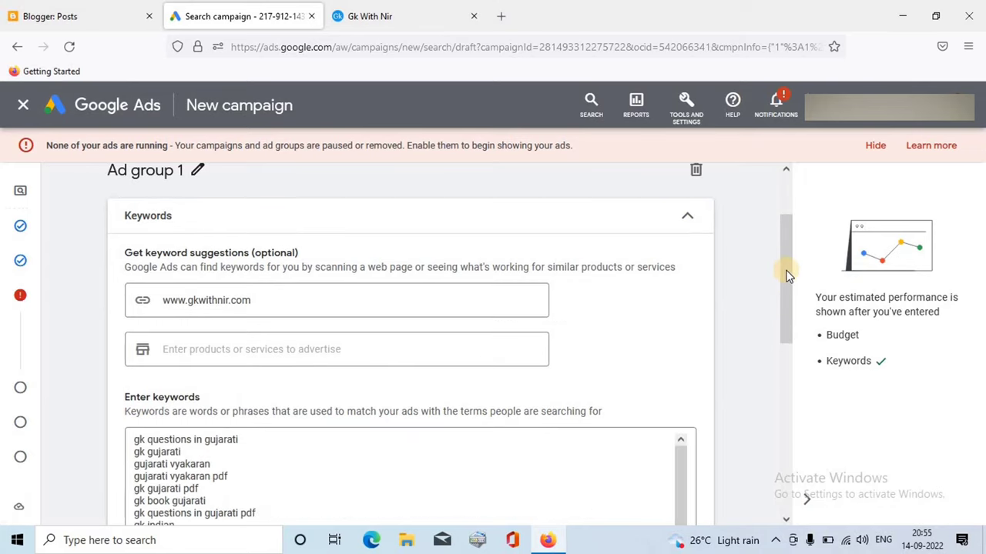
{"action": "left_click_drag", "start_coordinate": [787, 274], "coordinate": [787, 357]}
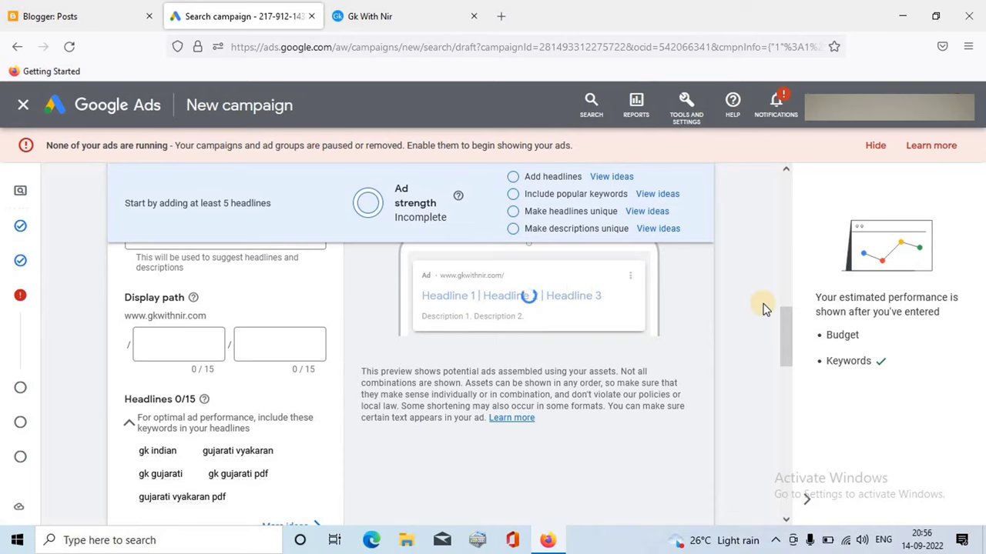
{"action": "scroll", "coordinate": [785, 315], "scroll_direction": "up", "scroll_amount": 2}
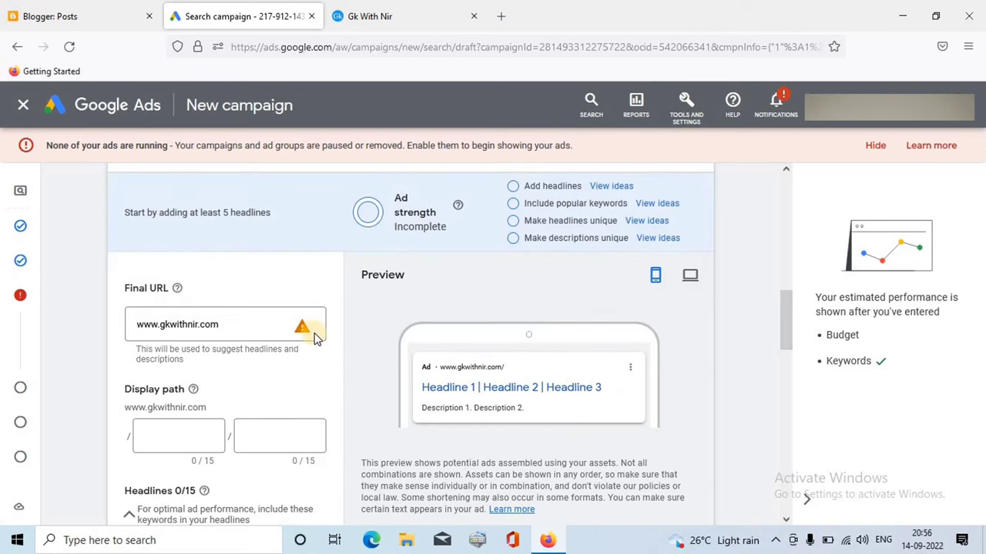
{"action": "mouse_move", "coordinate": [301, 329]}
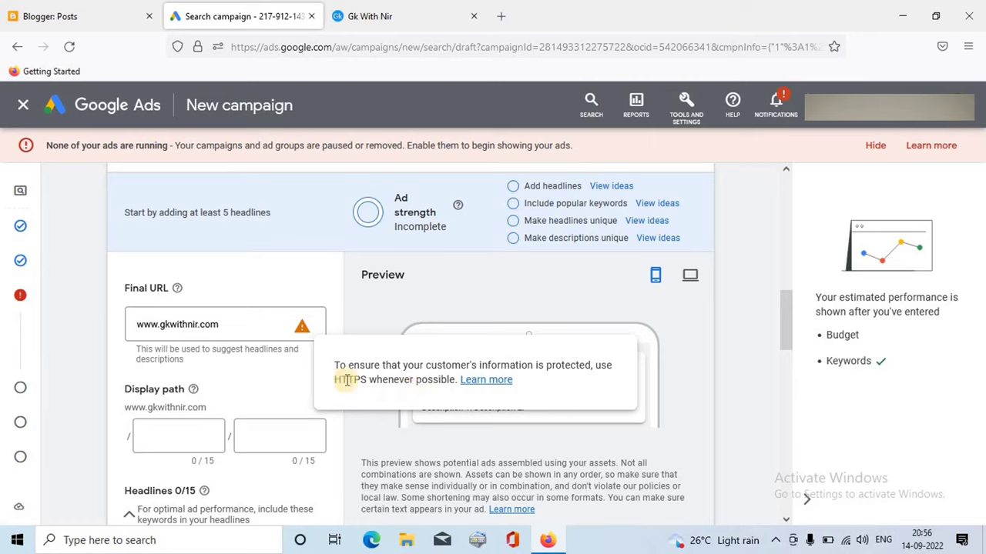
{"action": "left_click", "coordinate": [138, 328]}
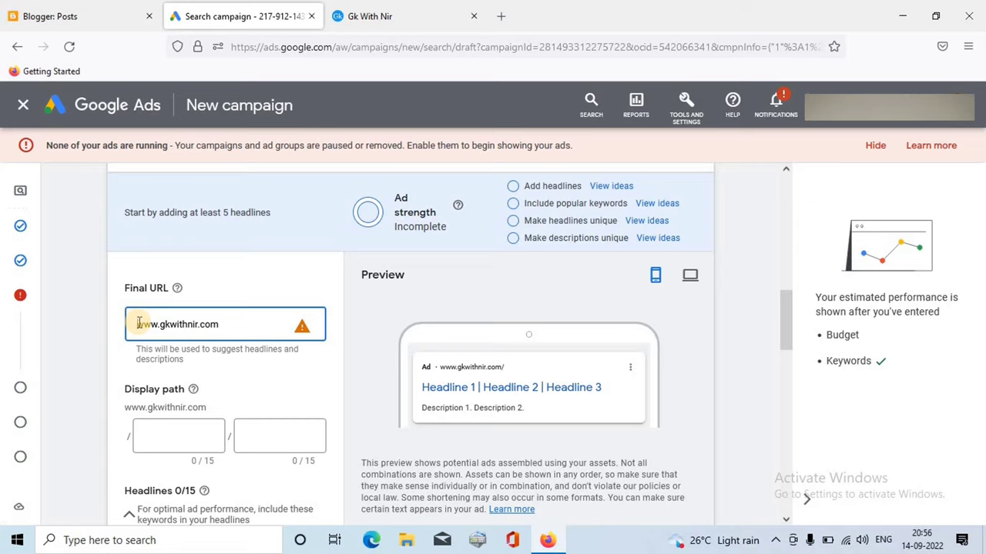
{"action": "type", "text": "https"}
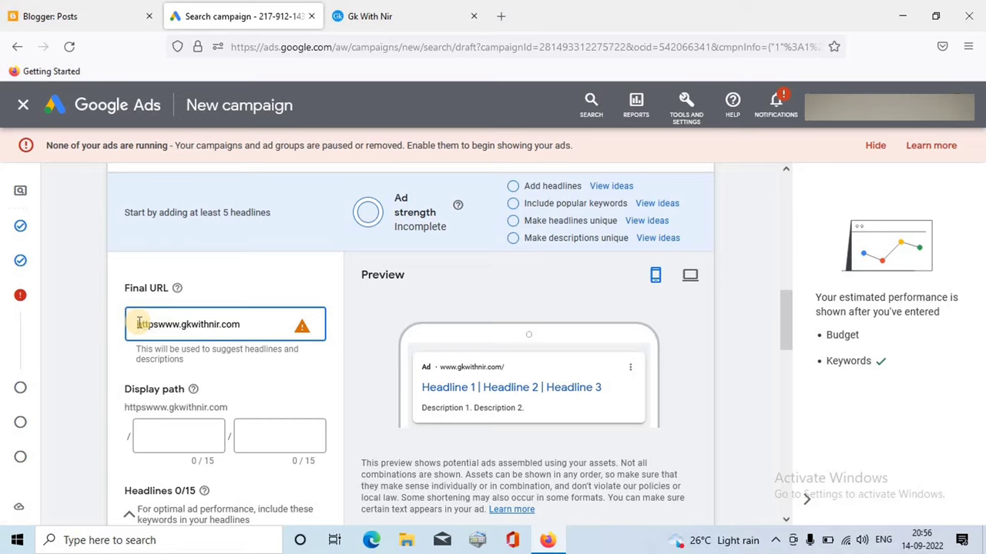
{"action": "type", "text": ":"}
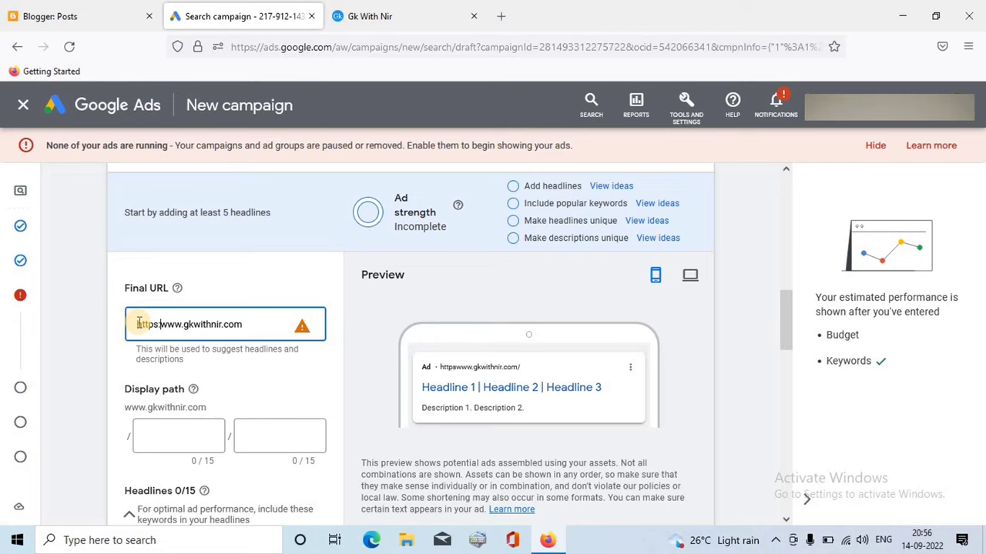
{"action": "type", "text": "//"}
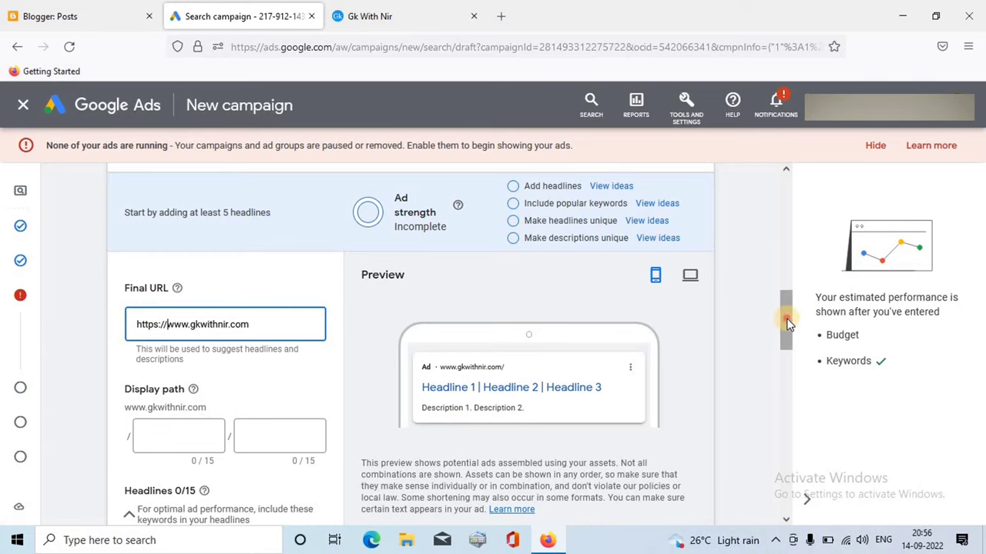
Enter "gk with nir", "gk for talati" and "free pdf" as the three required headlines and check the ad preview.
{"action": "left_click_drag", "start_coordinate": [787, 323], "coordinate": [783, 346]}
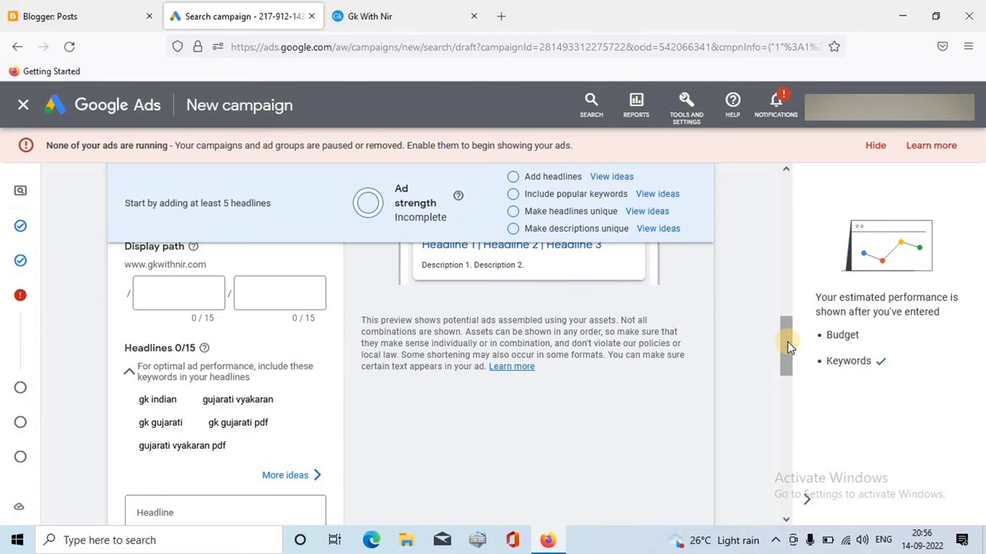
{"action": "left_click_drag", "start_coordinate": [787, 347], "coordinate": [783, 379]}
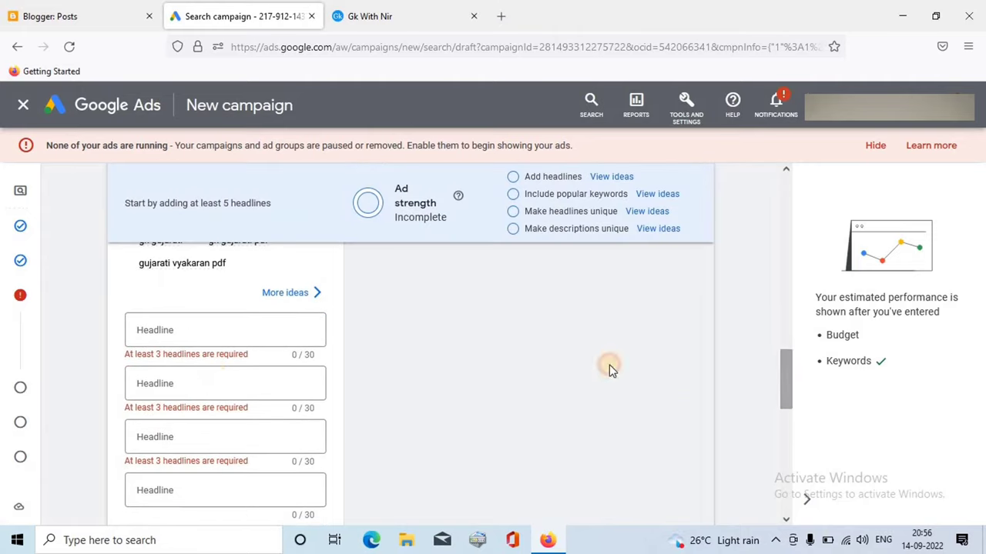
{"action": "left_click", "coordinate": [222, 330]}
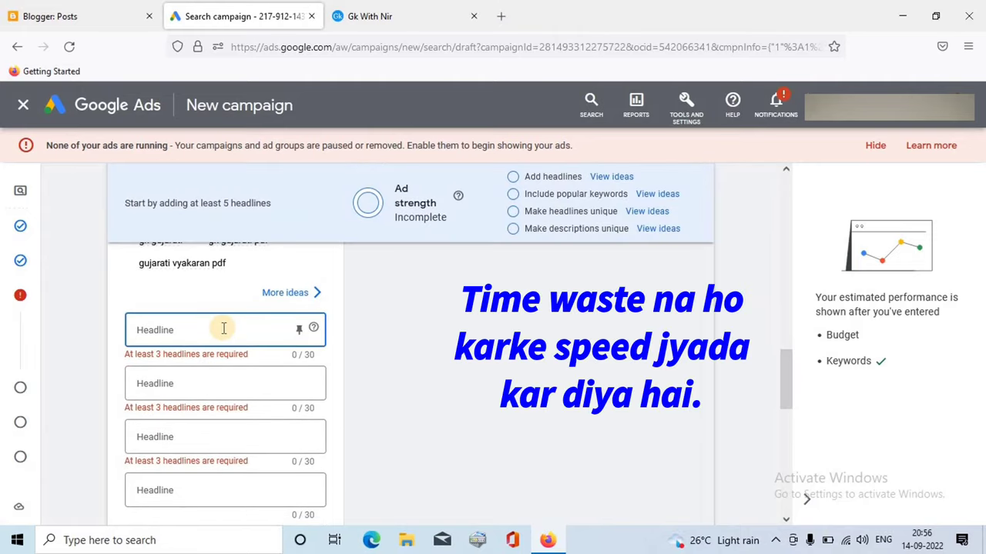
{"action": "type", "text": "gk with nir"}
{"action": "left_click", "coordinate": [162, 385]}
{"action": "type", "text": "gk"}
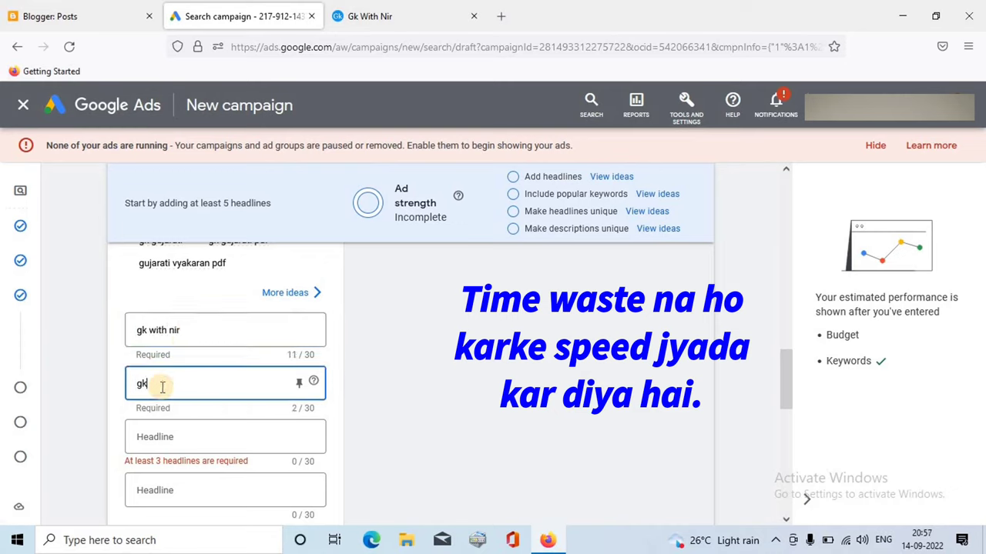
{"action": "type", "text": " for talati"}
{"action": "left_click", "coordinate": [168, 436]}
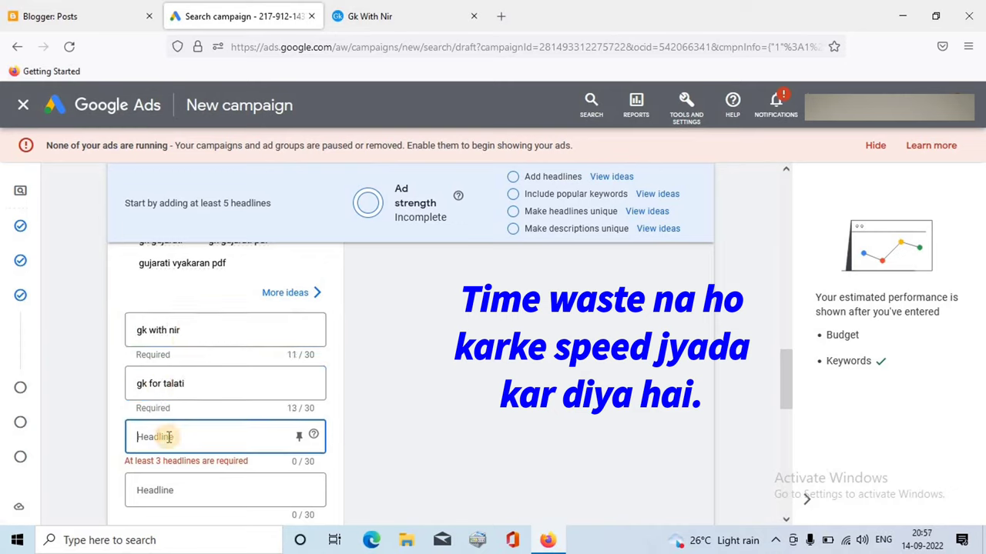
{"action": "type", "text": "free pdf"}
{"action": "scroll", "coordinate": [793, 385], "scroll_direction": "up", "scroll_amount": 3}
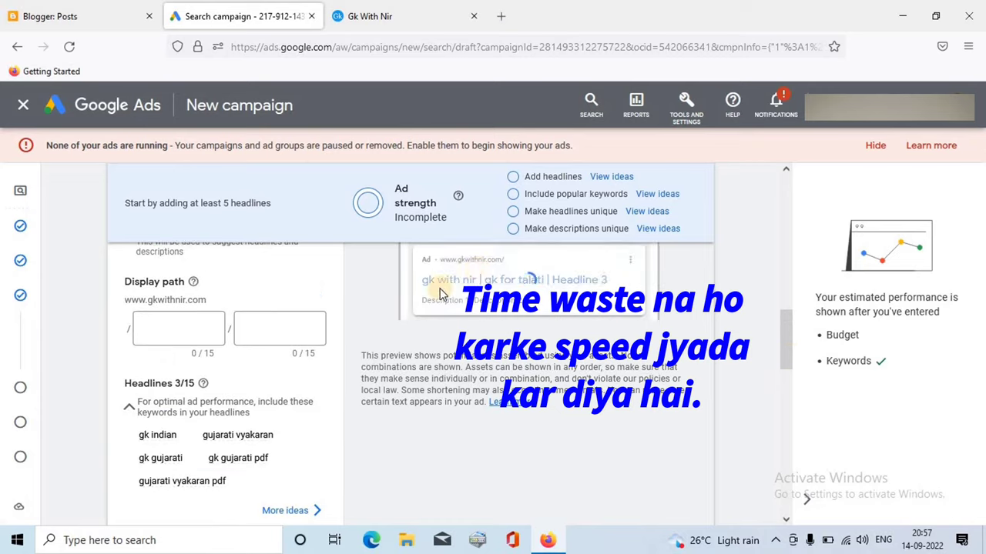
{"action": "scroll", "coordinate": [308, 346], "scroll_direction": "down", "scroll_amount": 3}
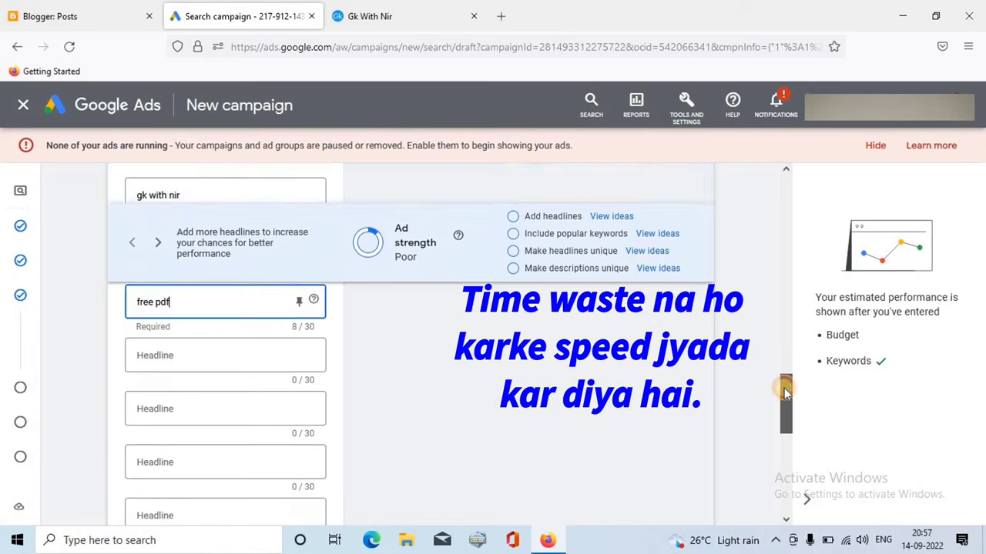
Add three more headlines: "general knowlegue", "gujarati grammar" and "english grammar".
{"action": "left_click", "coordinate": [163, 391]}
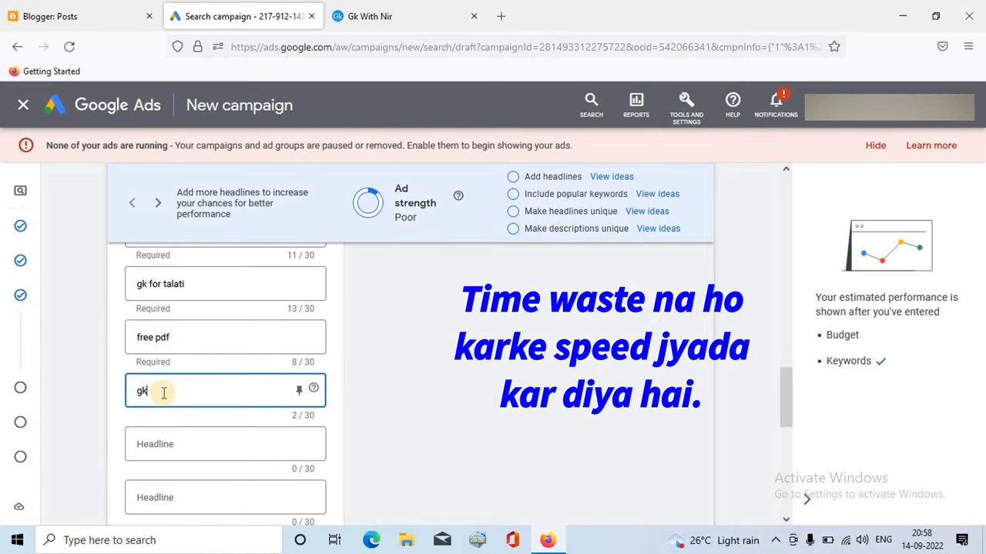
{"action": "type", "text": "general knowlegue"}
{"action": "left_click", "coordinate": [170, 446]}
{"action": "type", "text": "gujarat"}
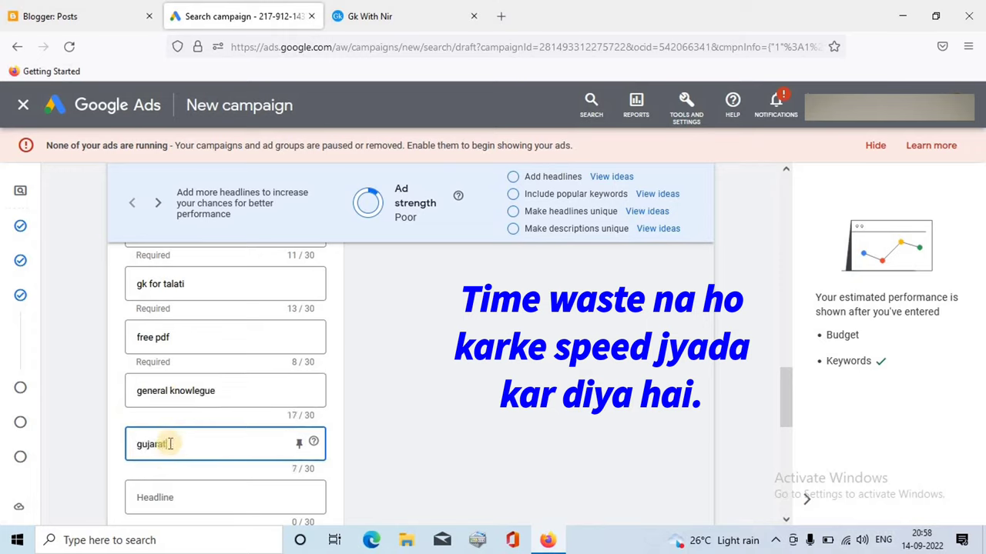
{"action": "type", "text": "i grammar"}
{"action": "left_click", "coordinate": [183, 495]}
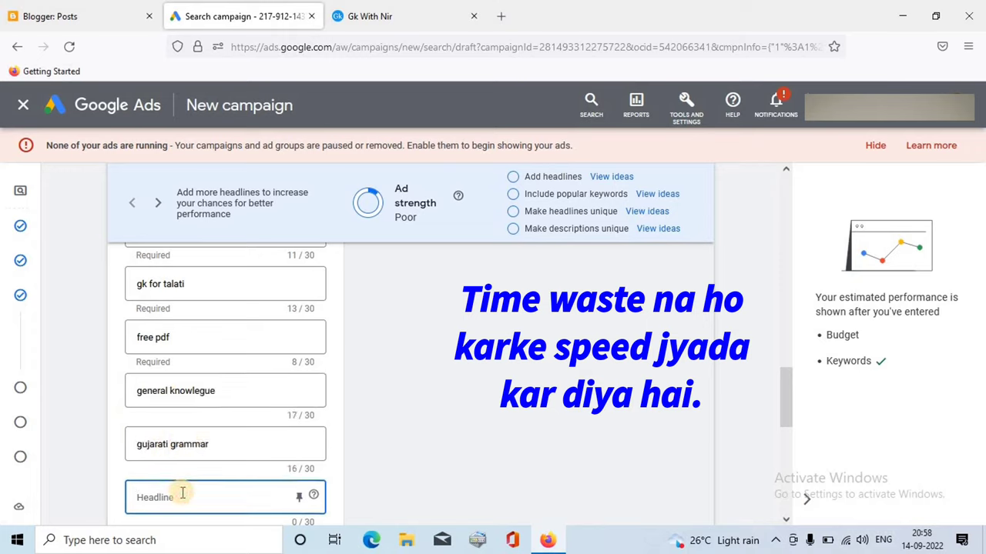
{"action": "type", "text": "english grammar"}
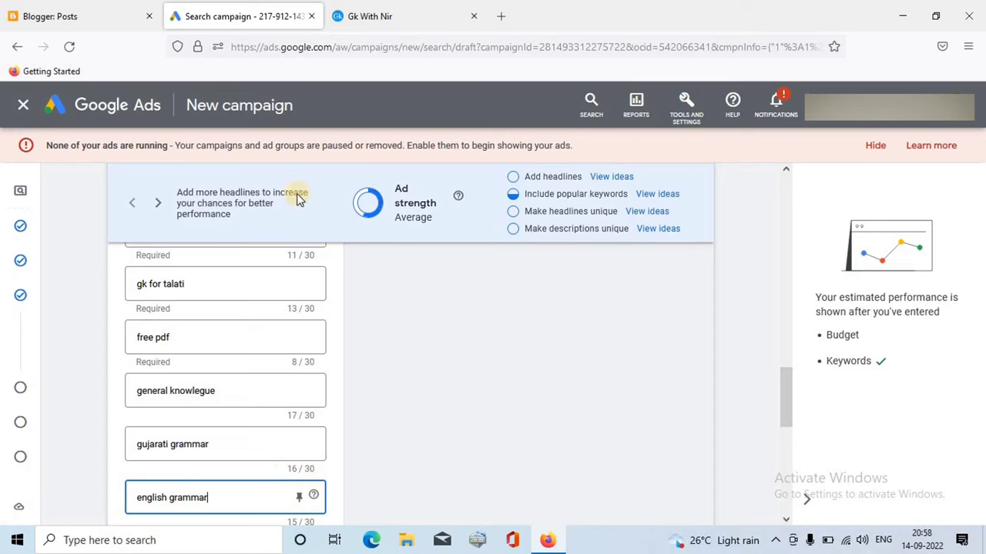
Write the first ad description, beginning with "gk with nir generak knowlegue and".
{"action": "left_click_drag", "start_coordinate": [789, 392], "coordinate": [785, 446]}
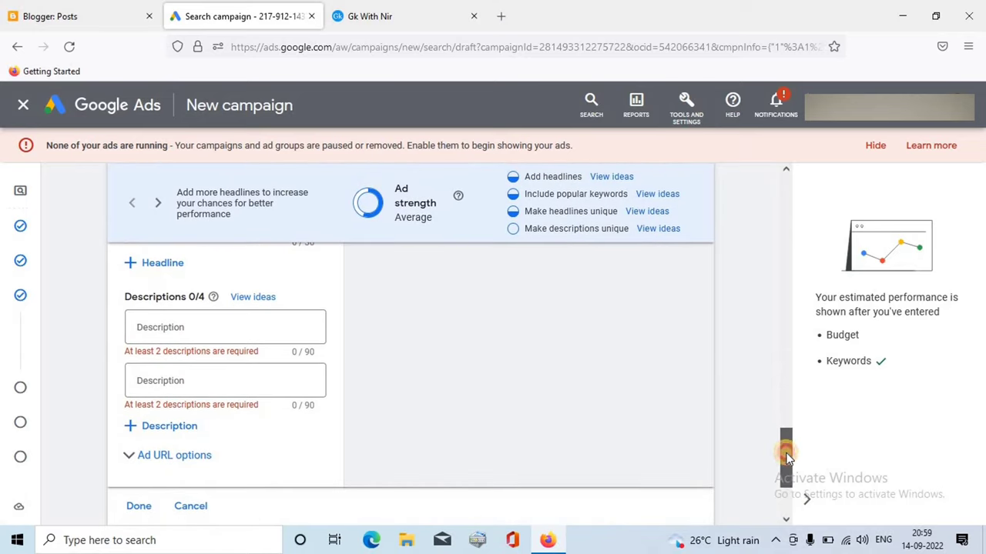
{"action": "left_click", "coordinate": [162, 326]}
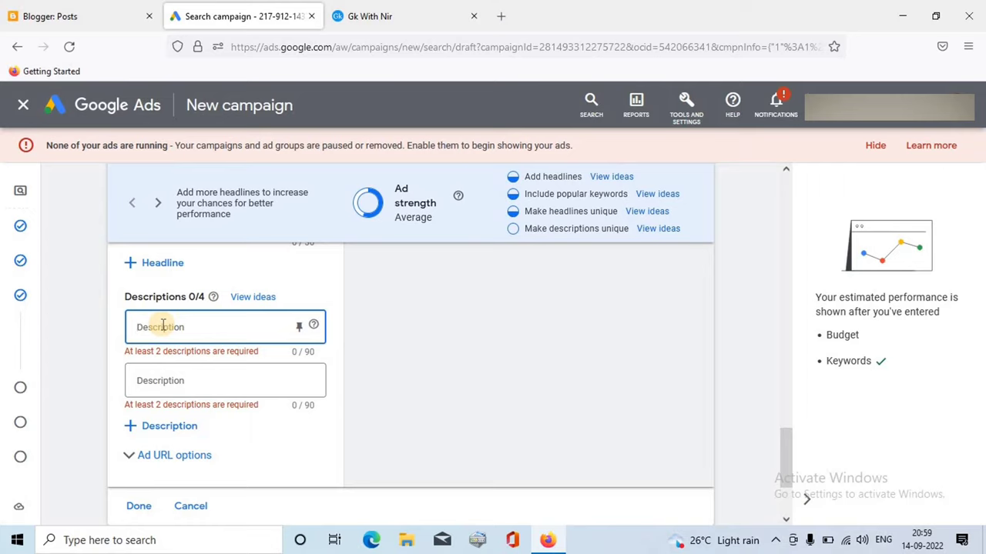
{"action": "type", "text": "gk with"}
{"action": "type", "text": " nir generak knowlegue and taka"}
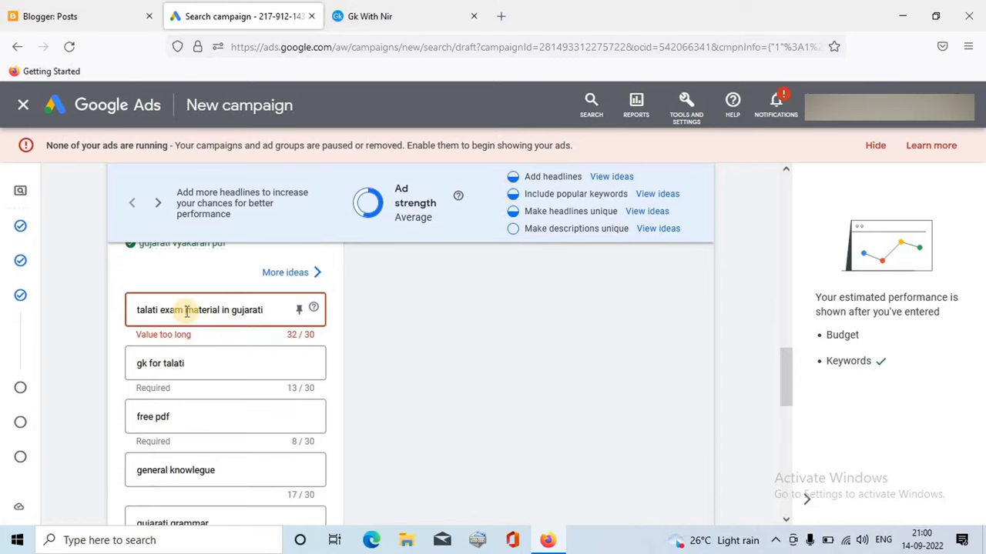
Revise the three required headlines to "talati material in gujarati", "gk material for talati" and "free pdf in gujarati".
{"action": "key", "text": "BackSpace"}
{"action": "key", "text": "BackSpace"}
{"action": "key", "text": "BackSpace"}
{"action": "key", "text": "BackSpace"}
{"action": "key", "text": "BackSpace"}
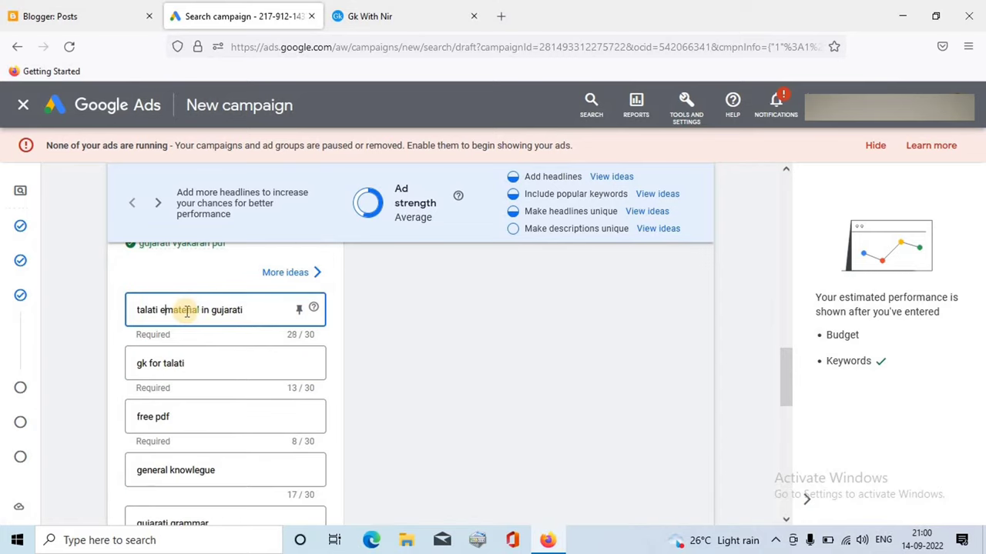
{"action": "left_click", "coordinate": [148, 364]}
{"action": "type", "text": "material"}
{"action": "left_click", "coordinate": [174, 417]}
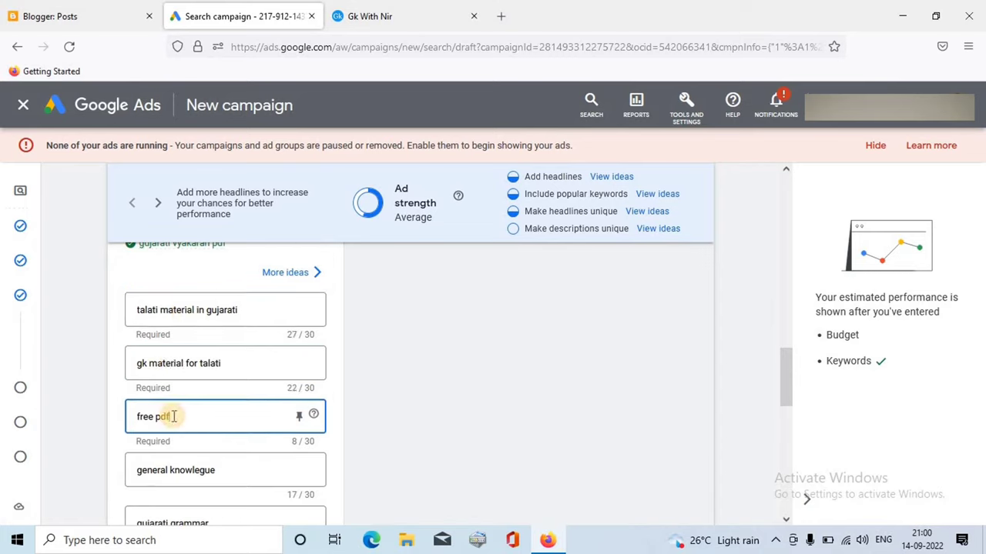
{"action": "type", "text": "gujarati"}
Edit the two ad descriptions to "gk with nir generlk knowlegue and talati exam special" and "talati material in gujarati".
{"action": "left_click_drag", "start_coordinate": [782, 362], "coordinate": [786, 442]}
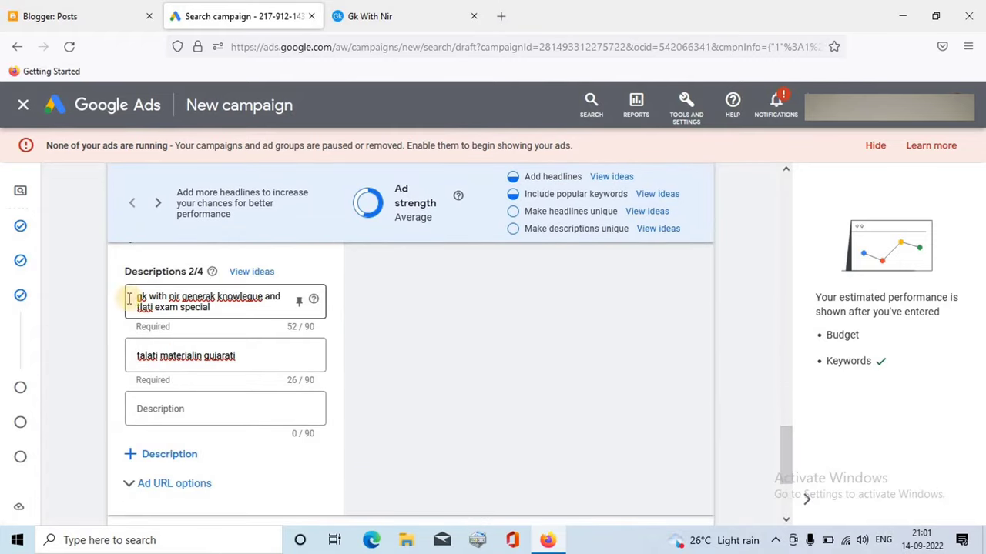
{"action": "left_click", "coordinate": [213, 297]}
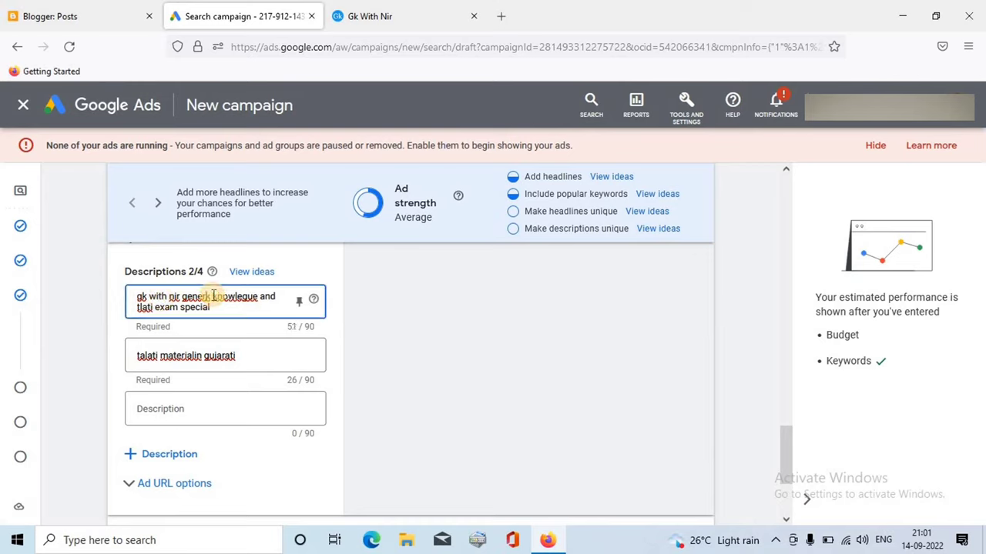
{"action": "type", "text": "k"}
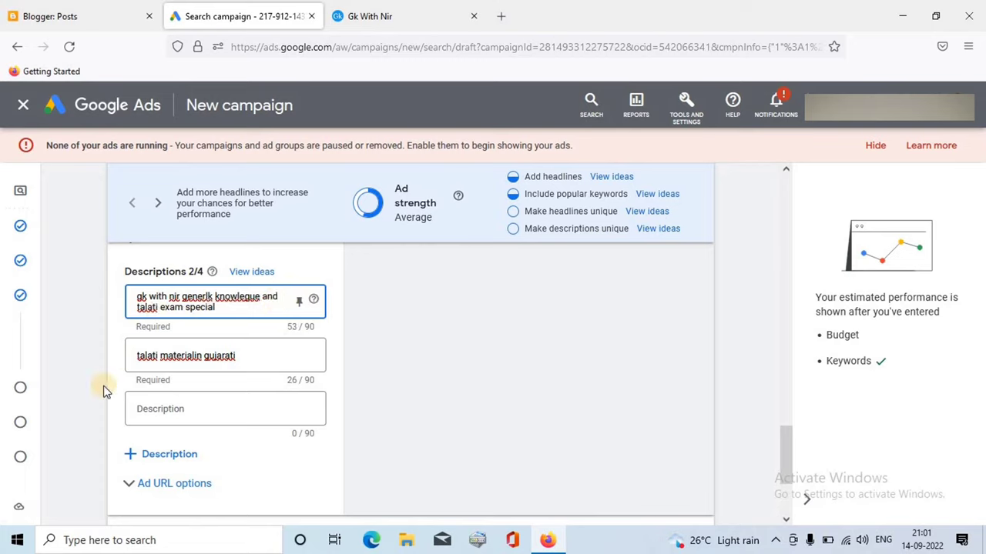
{"action": "left_click", "coordinate": [193, 355]}
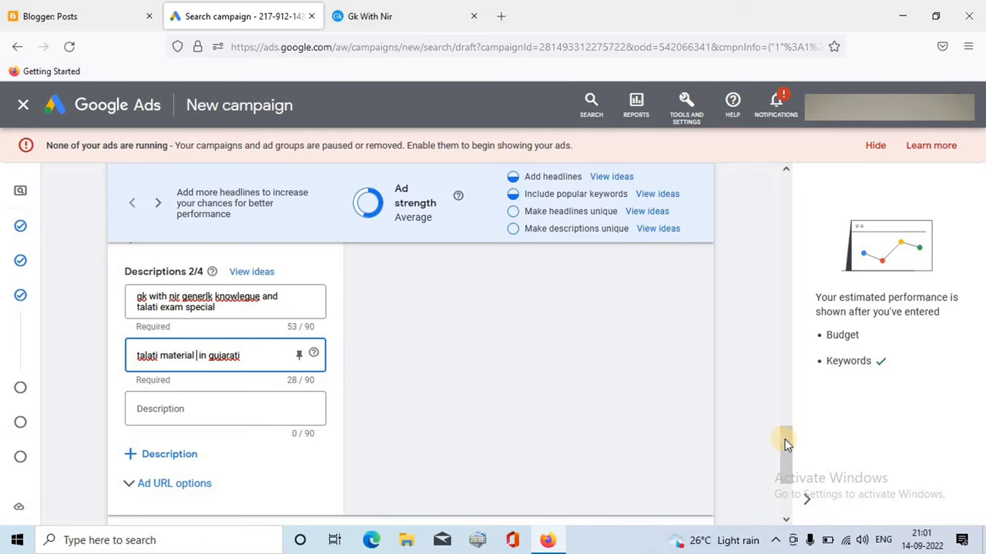
Review the ad preview, the headlines and the optional Ad URL settings.
{"action": "left_click_drag", "start_coordinate": [785, 440], "coordinate": [763, 290]}
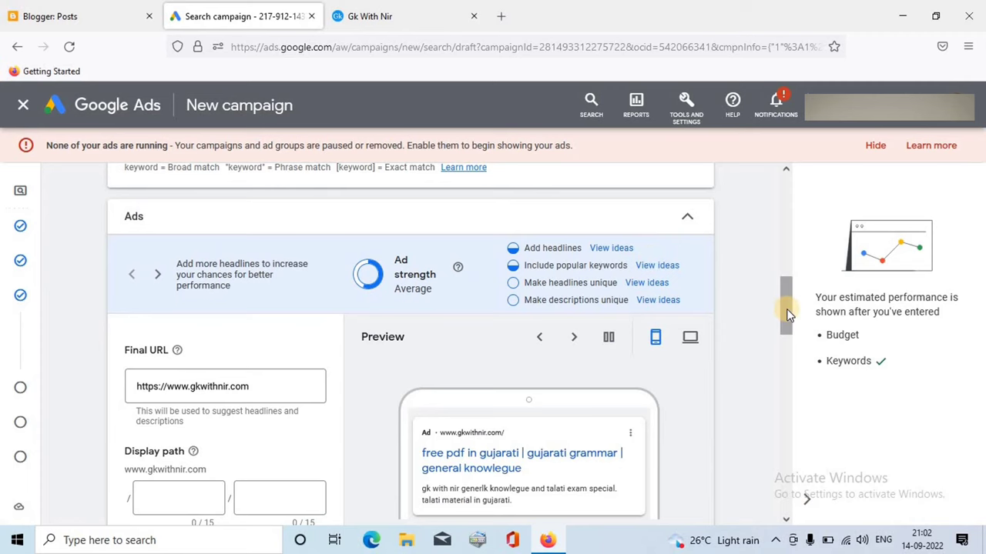
{"action": "scroll", "coordinate": [787, 312], "scroll_direction": "down", "scroll_amount": 3}
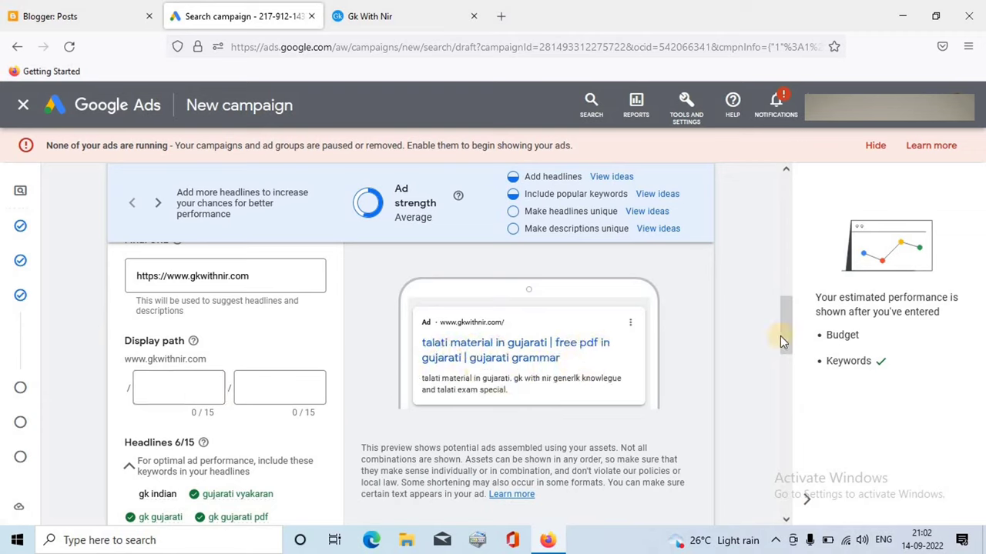
{"action": "left_click_drag", "start_coordinate": [787, 336], "coordinate": [781, 385]}
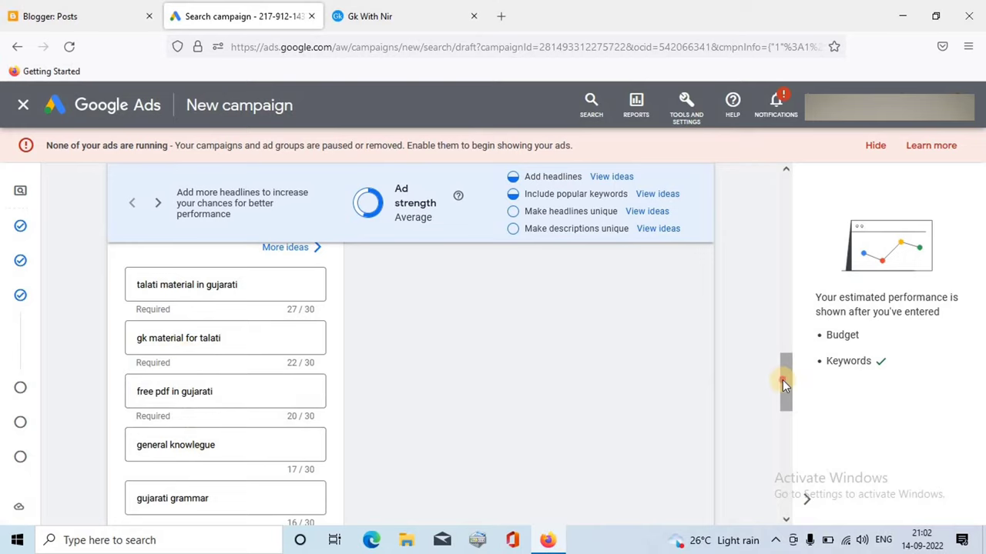
{"action": "left_click_drag", "start_coordinate": [782, 380], "coordinate": [780, 483]}
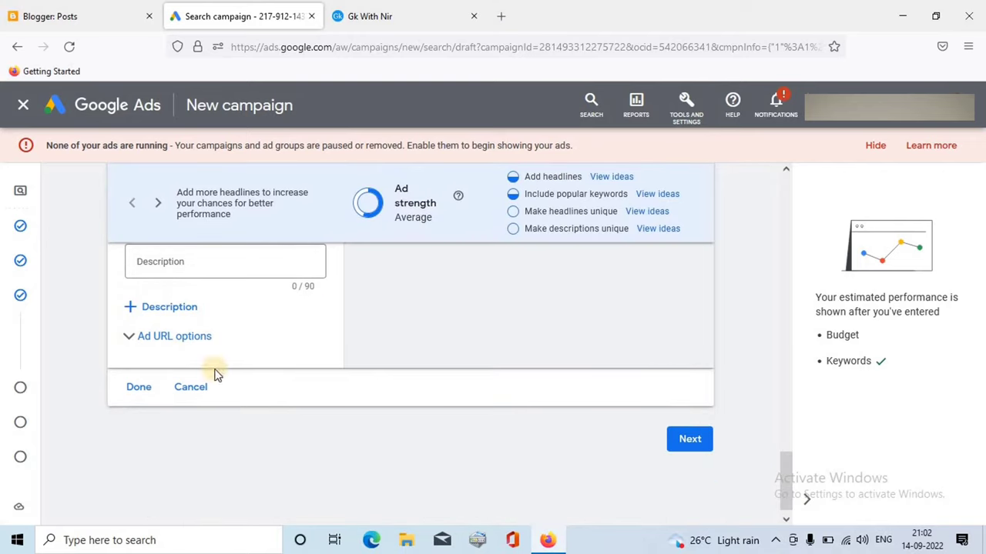
{"action": "left_click", "coordinate": [141, 342]}
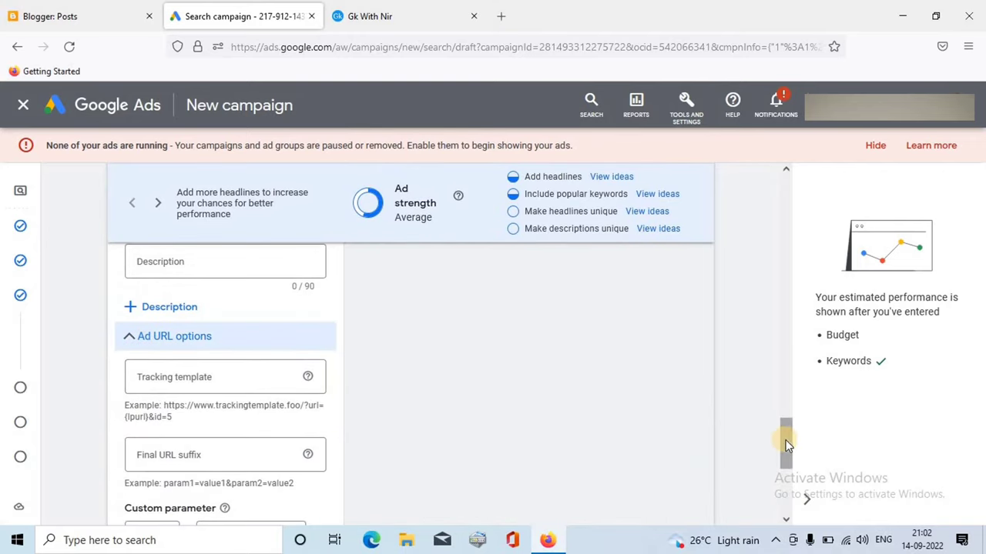
{"action": "left_click_drag", "start_coordinate": [786, 443], "coordinate": [786, 473]}
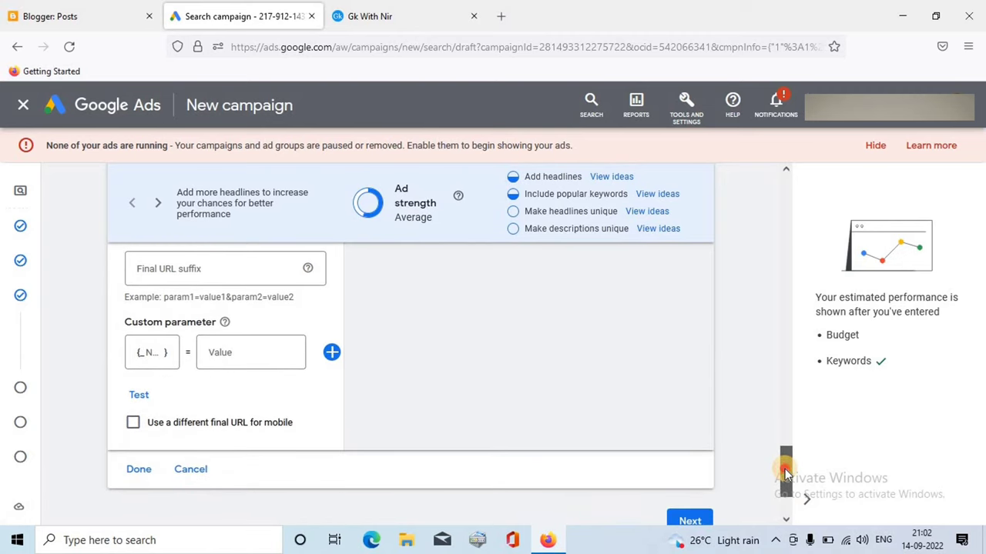
{"action": "left_click", "coordinate": [144, 470]}
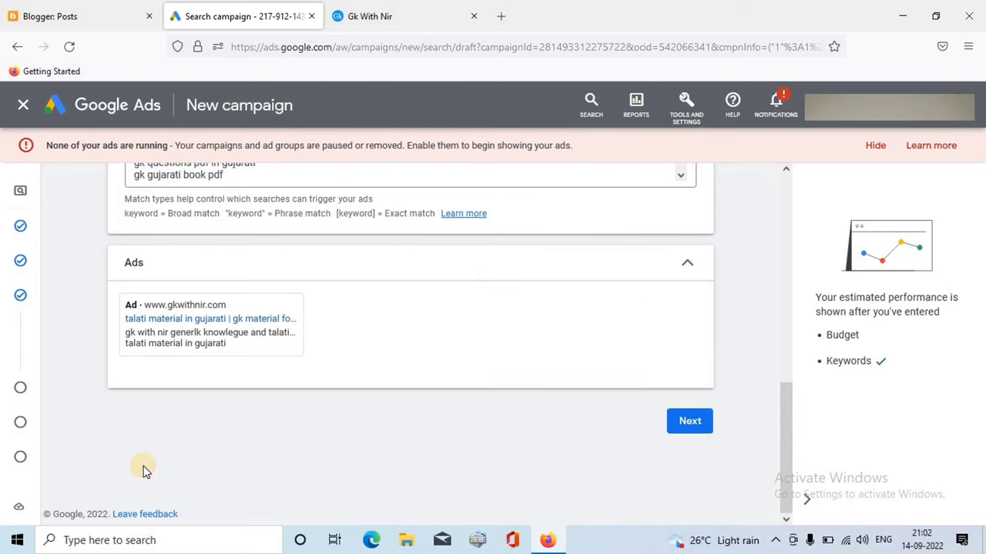
{"action": "left_click_drag", "start_coordinate": [787, 428], "coordinate": [750, 440]}
{"action": "left_click", "coordinate": [692, 431]}
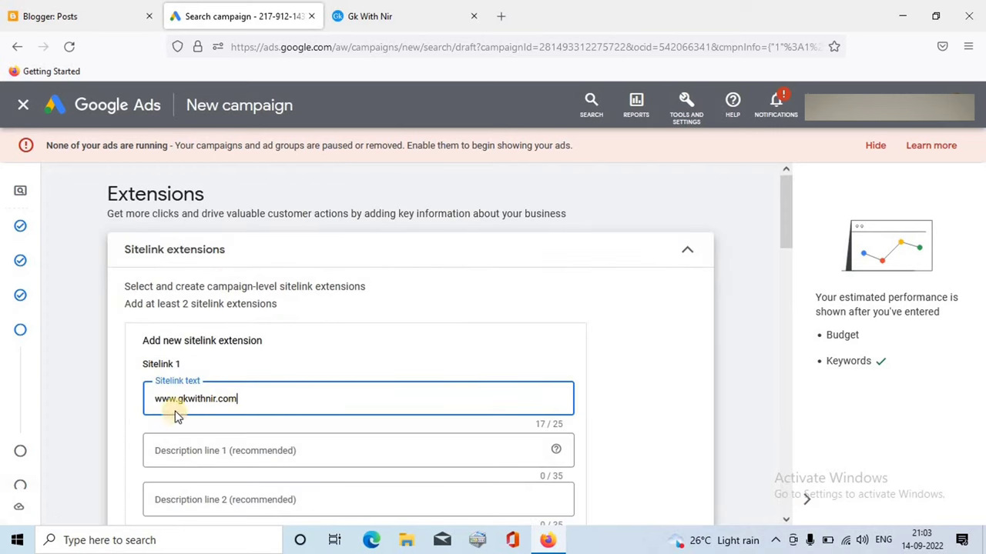
Search Google for "site url builder" in a new browser tab and open the GA Dev Tools Campaign URL Builder.
{"action": "left_click", "coordinate": [503, 16]}
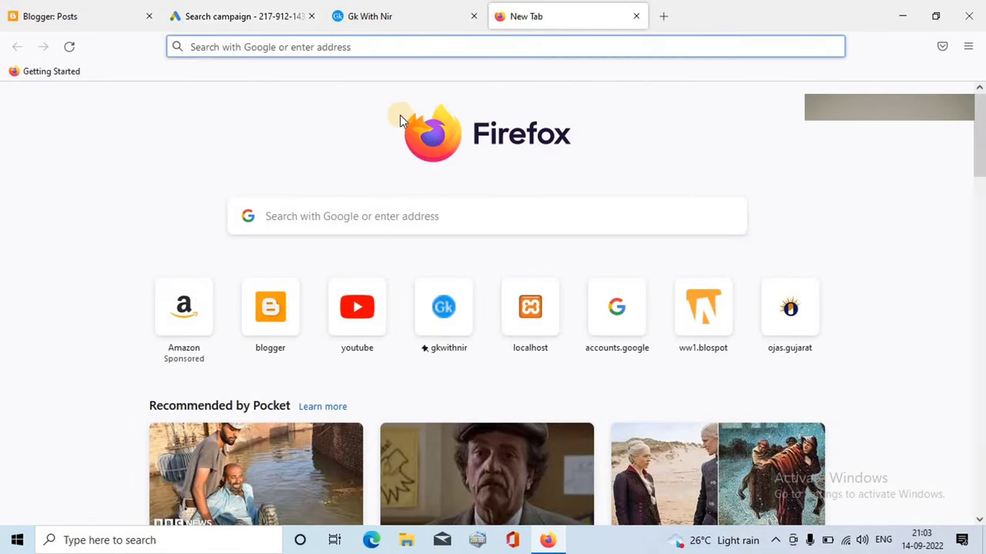
{"action": "left_click", "coordinate": [355, 222]}
{"action": "type", "text": "site"}
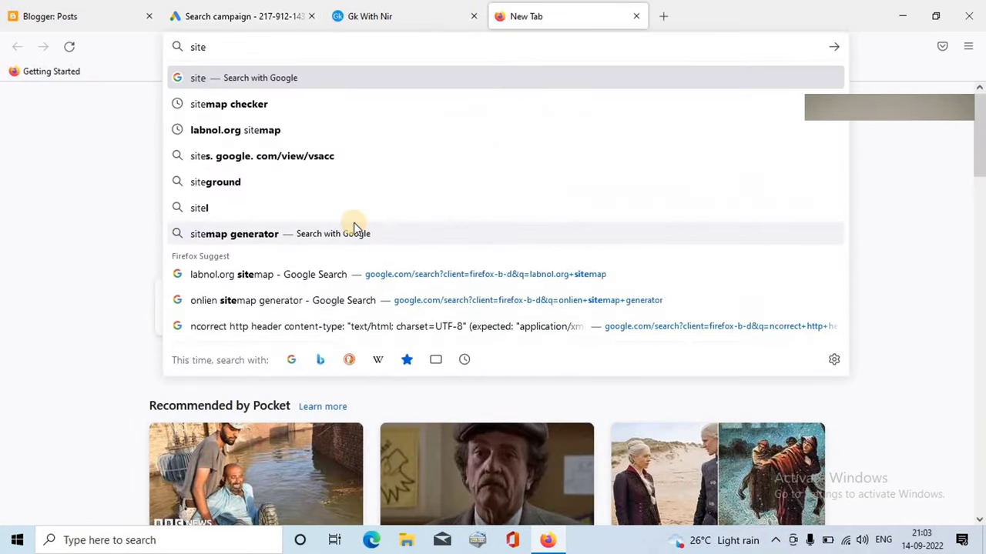
{"action": "type", "text": " url builder"}
{"action": "key", "text": "Return"}
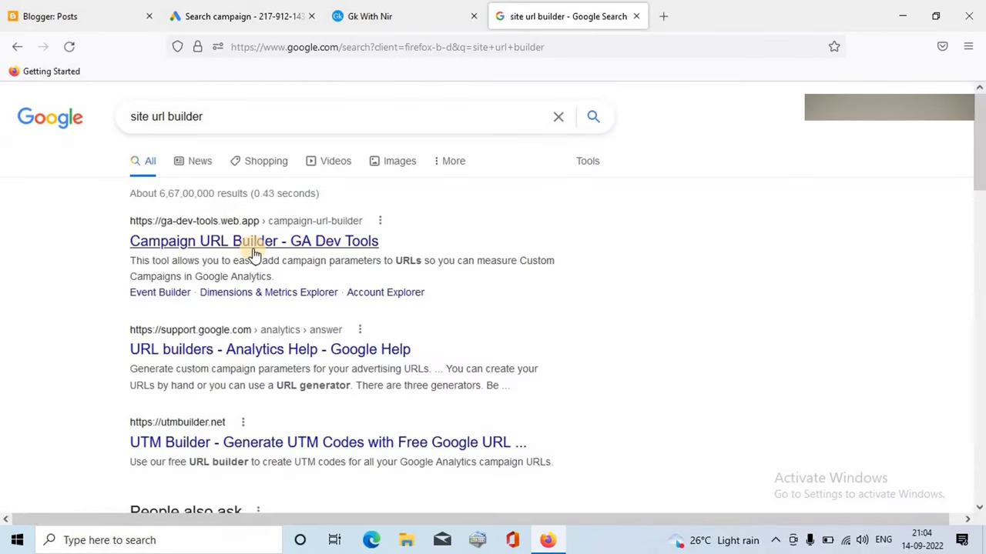
{"action": "left_click", "coordinate": [253, 248]}
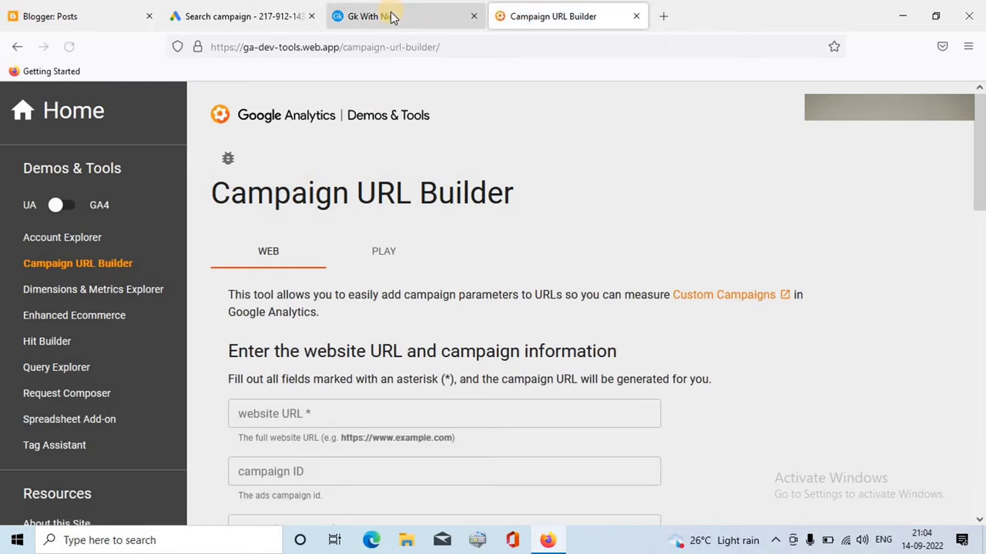
Copy the address of the gkwithnir.com Facebook login code post and enter it as the website URL in the Campaign URL Builder.
{"action": "left_click", "coordinate": [389, 17]}
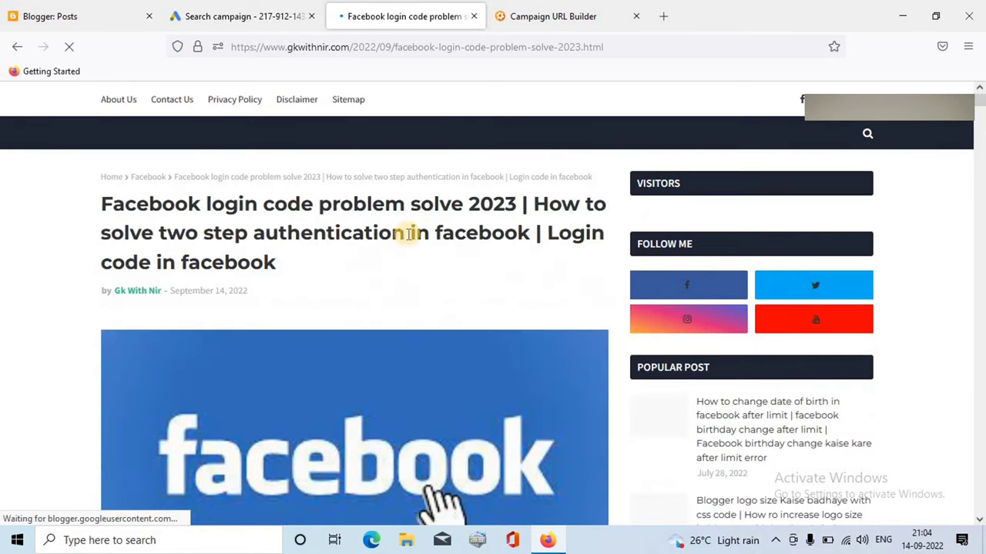
{"action": "left_click", "coordinate": [385, 46]}
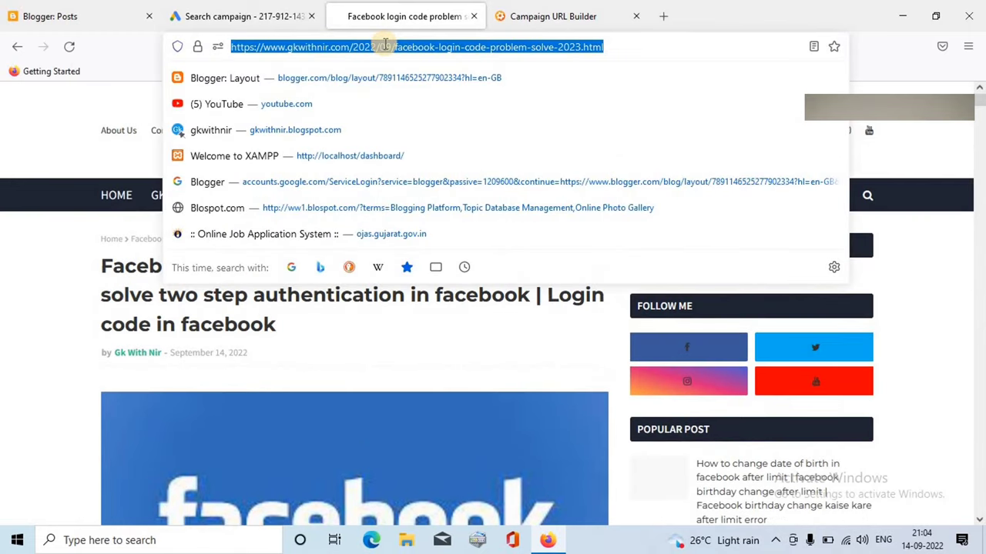
{"action": "left_click", "coordinate": [561, 16]}
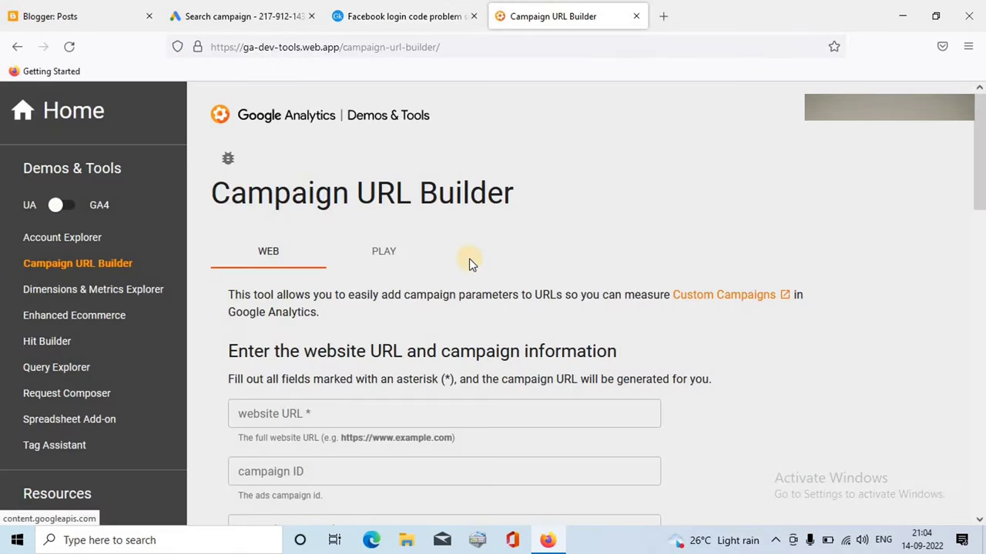
{"action": "left_click", "coordinate": [285, 413]}
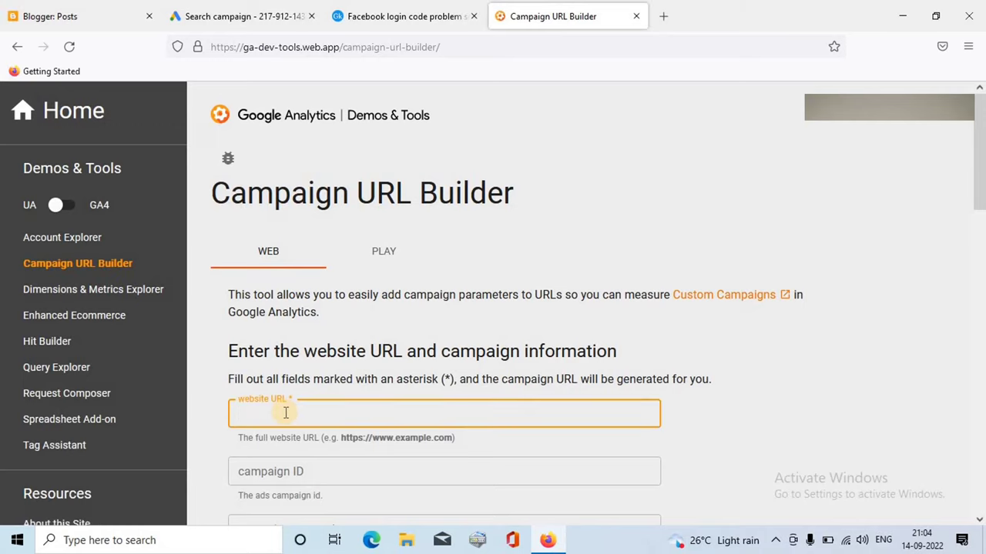
{"action": "type", "text": "https://www.jkwithnir.com/2022/09/facebook-login-code-problem-solve-2023.html"}
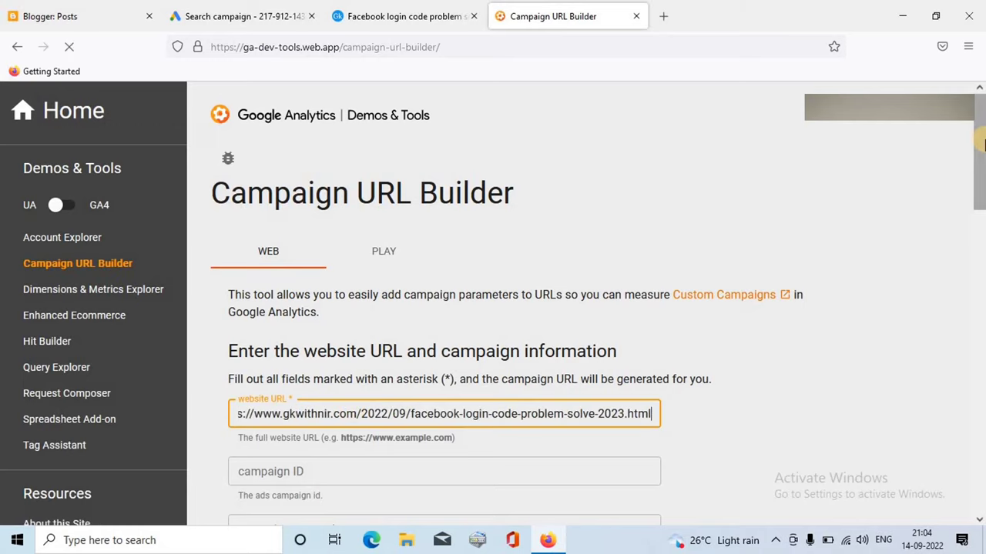
Set the campaign source to "google" and the campaign name to "website traffic", leaving the campaign ID empty.
{"action": "left_click_drag", "start_coordinate": [982, 142], "coordinate": [983, 202]}
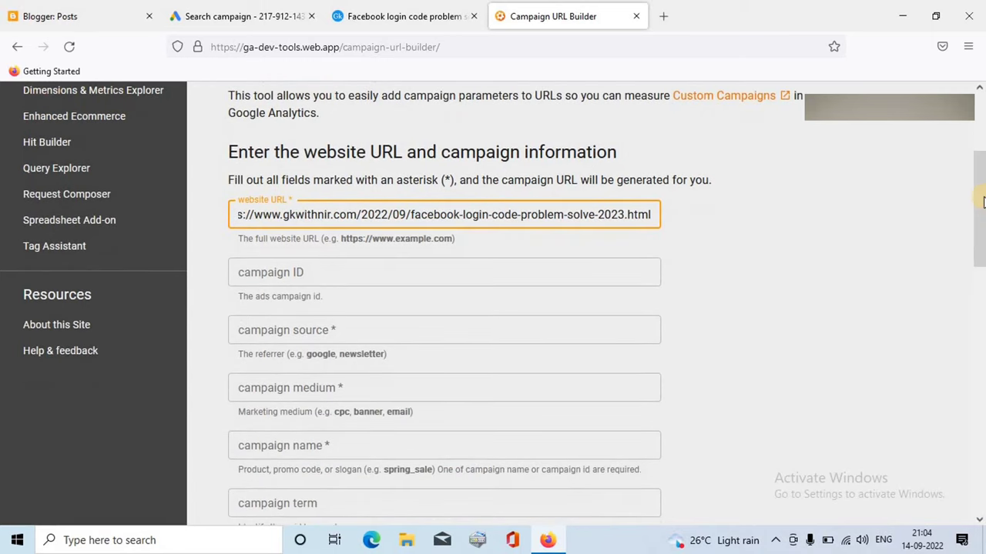
{"action": "left_click", "coordinate": [317, 328]}
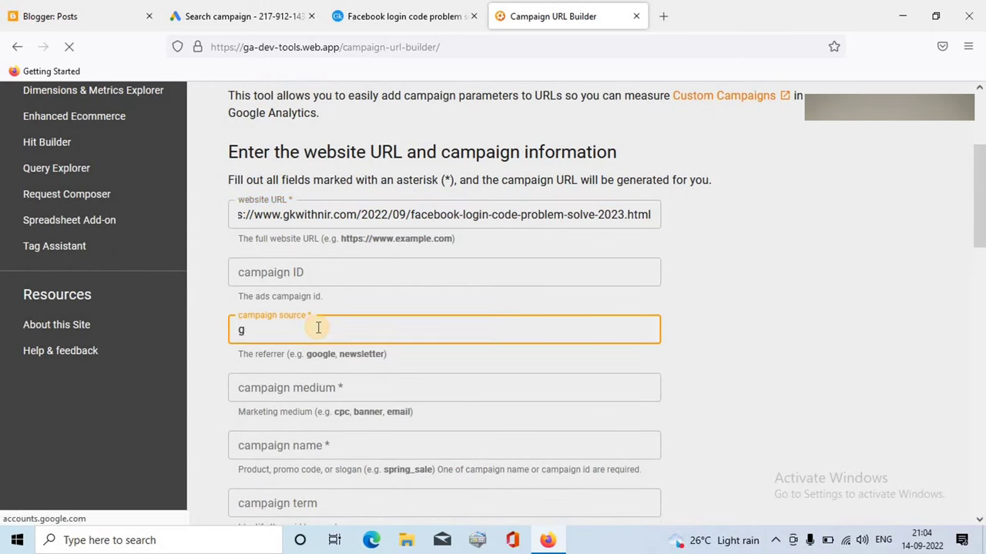
{"action": "type", "text": "google"}
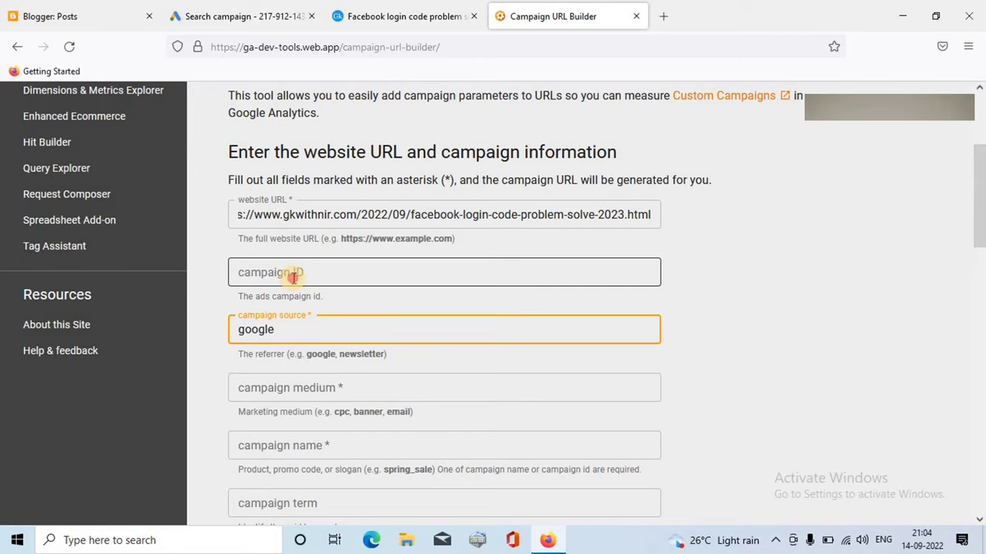
{"action": "left_click", "coordinate": [293, 278]}
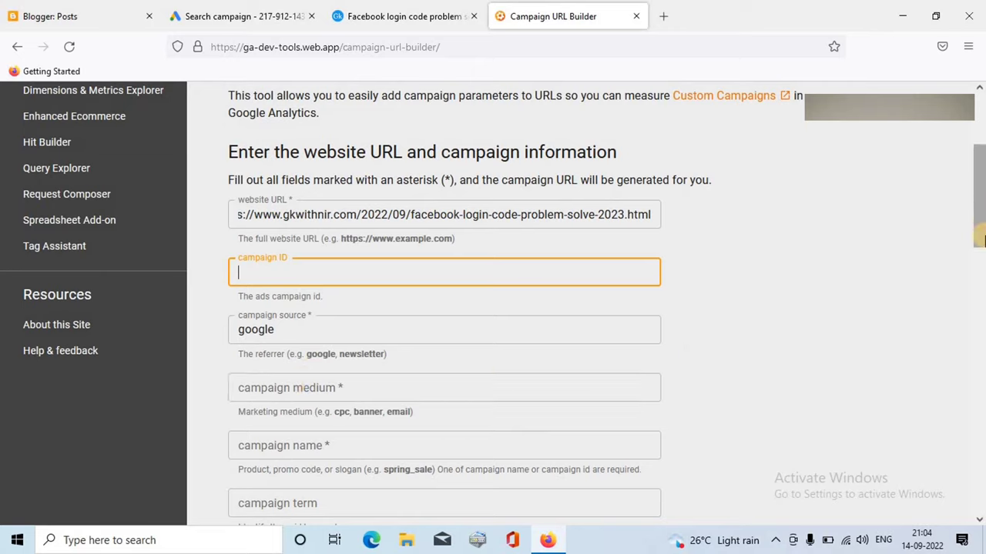
{"action": "left_click", "coordinate": [292, 446]}
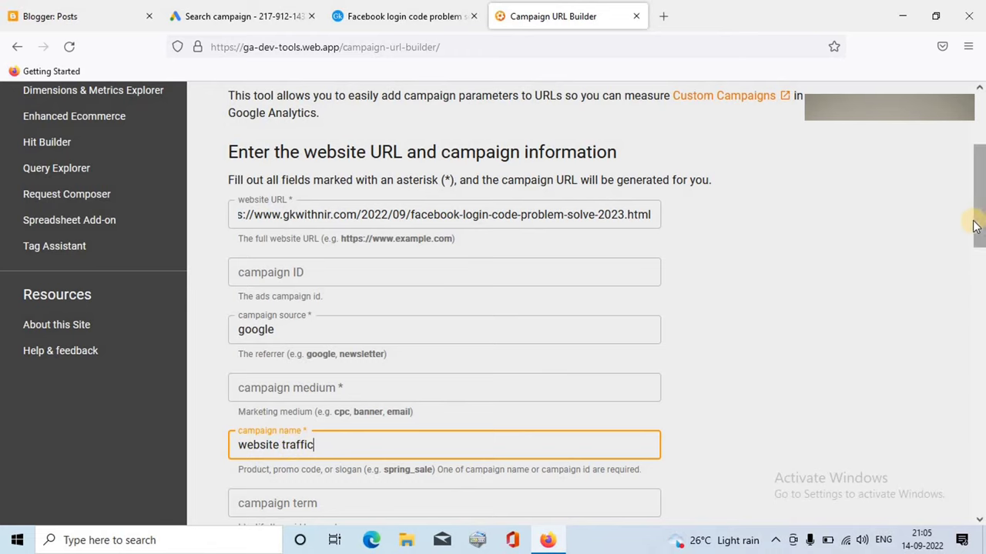
Copy the generated campaign URL and paste it as the final URL of sitelink 1 in Google Ads.
{"action": "left_click_drag", "start_coordinate": [977, 225], "coordinate": [981, 328]}
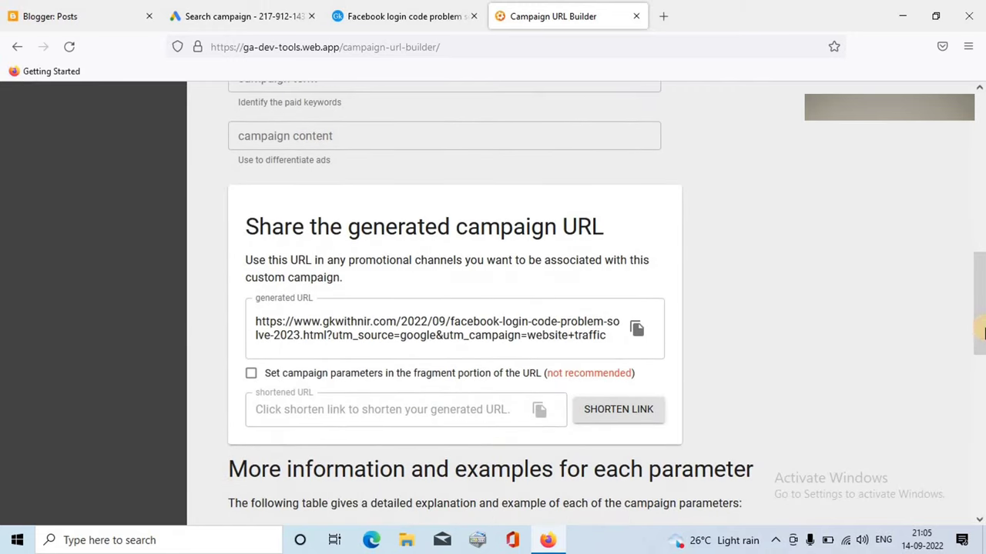
{"action": "left_click", "coordinate": [638, 330]}
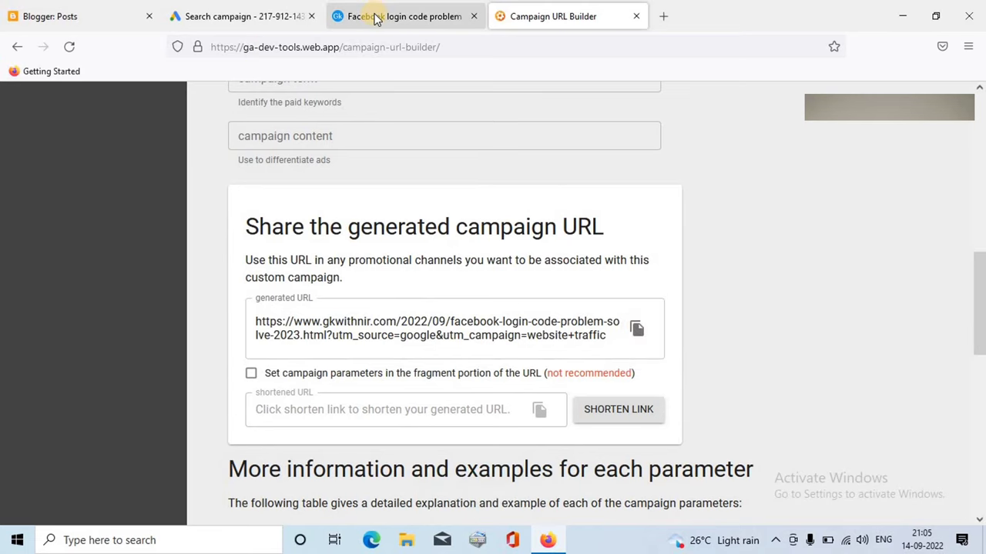
{"action": "left_click", "coordinate": [269, 14]}
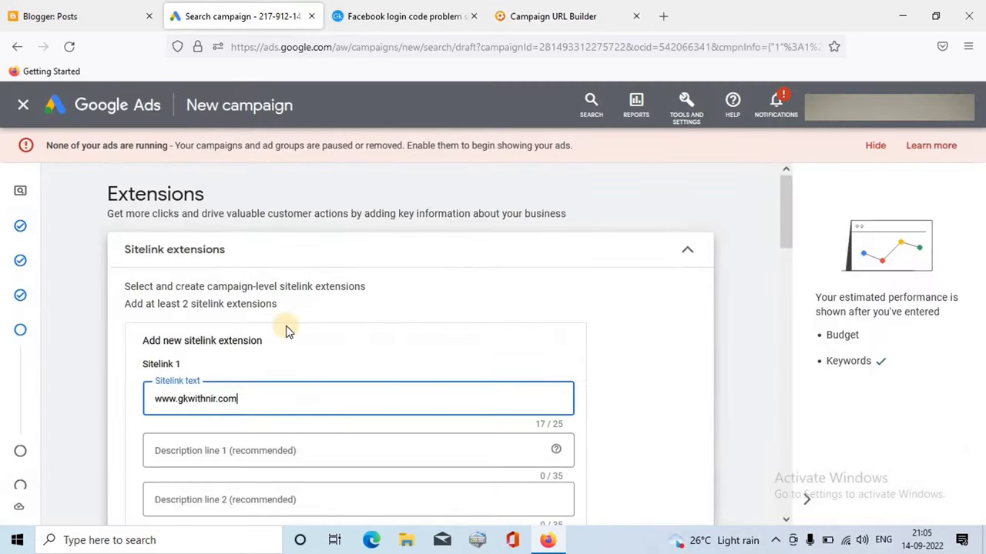
{"action": "left_click_drag", "start_coordinate": [790, 193], "coordinate": [789, 226]}
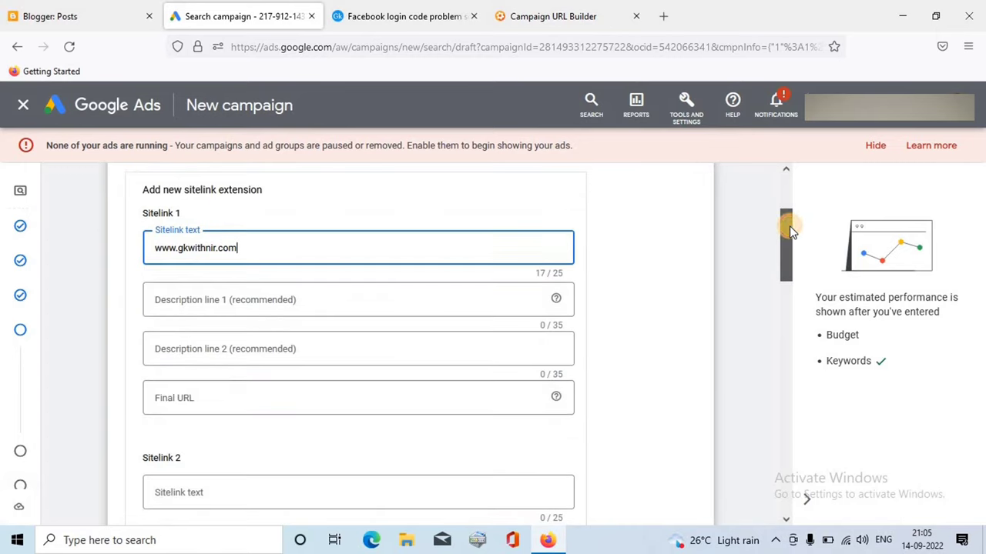
{"action": "left_click", "coordinate": [238, 395]}
{"action": "key", "text": "ctrl+v"}
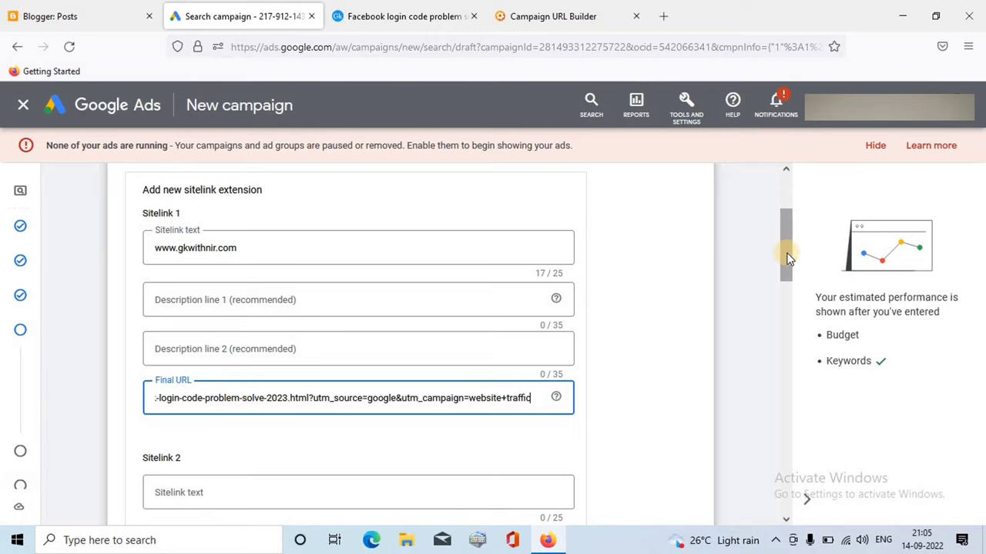
Look through the rest of the sitelink form and the callout and call extension options.
{"action": "left_click_drag", "start_coordinate": [785, 256], "coordinate": [750, 284]}
{"action": "scroll", "coordinate": [737, 229], "scroll_direction": "up", "scroll_amount": 2}
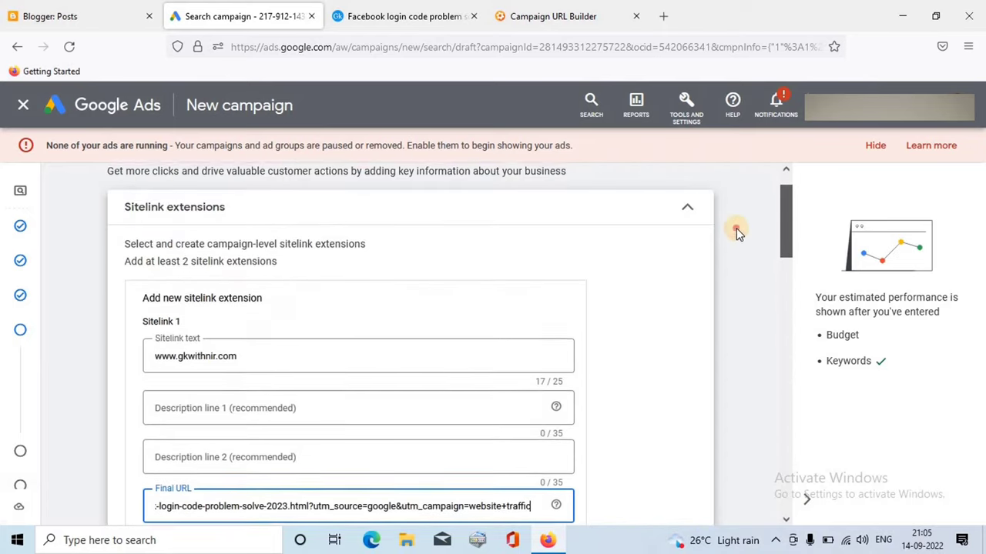
{"action": "scroll", "coordinate": [737, 238], "scroll_direction": "down", "scroll_amount": 8}
{"action": "scroll", "coordinate": [739, 358], "scroll_direction": "down", "scroll_amount": 8}
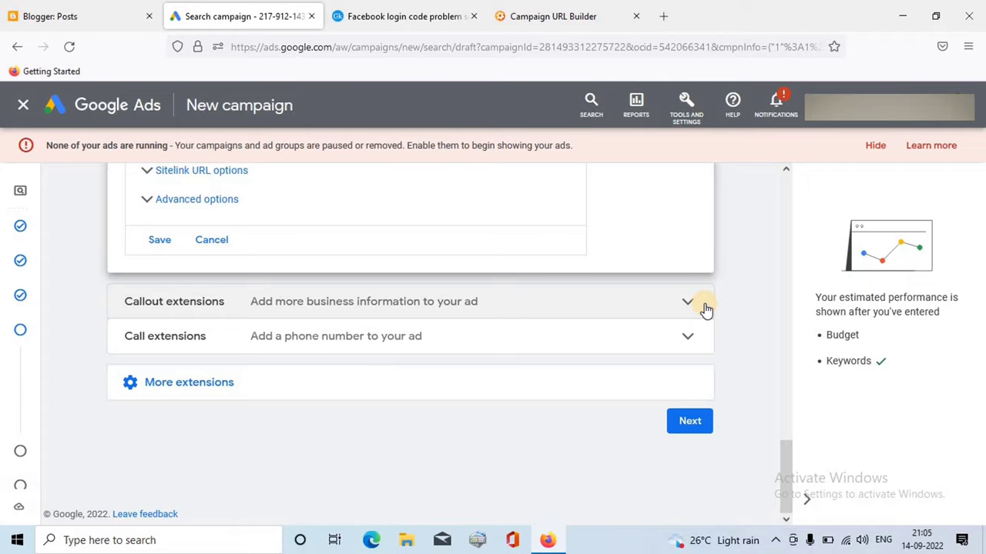
Continue to the budget page and set the campaign's average daily budget to ₹200.
{"action": "left_click", "coordinate": [681, 428]}
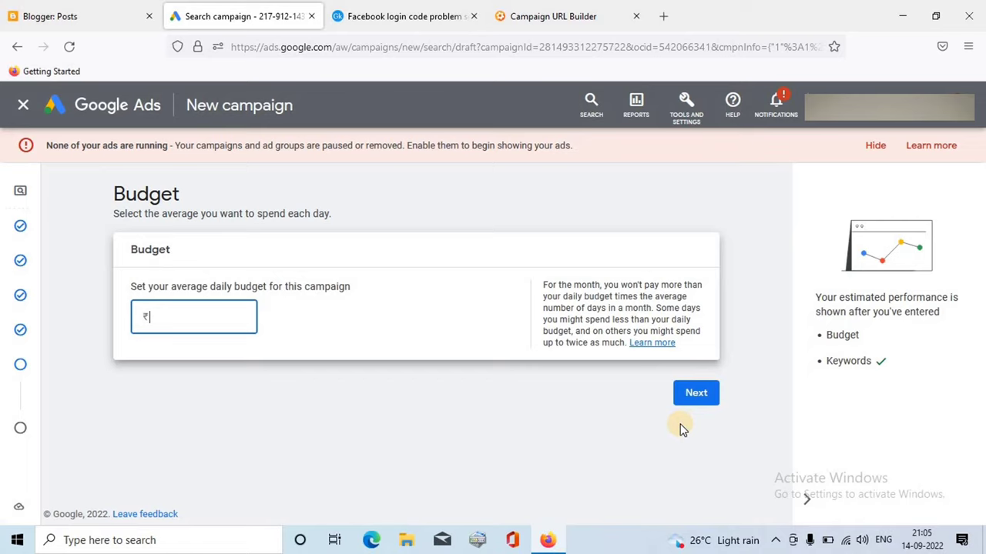
{"action": "type", "text": "50"}
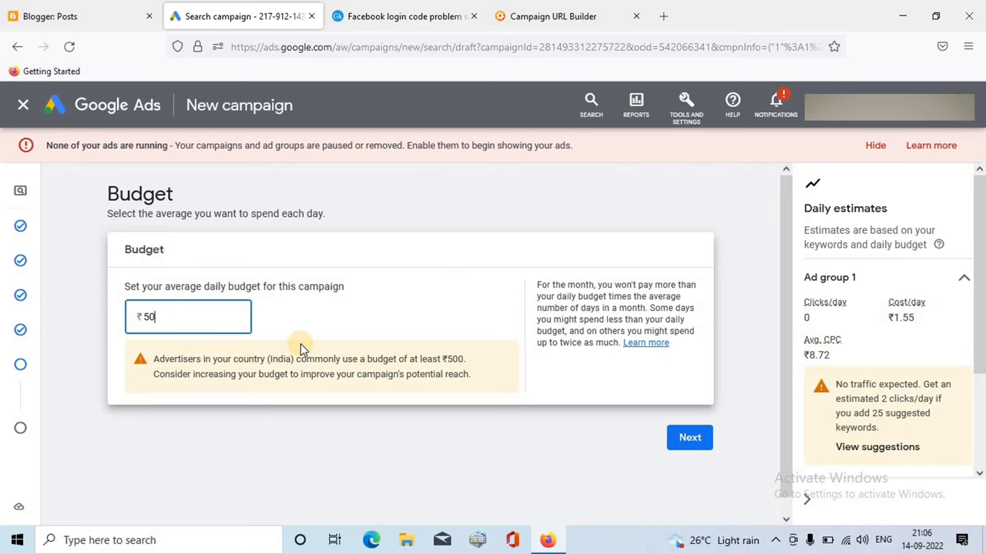
{"action": "key", "text": "BackSpace"}
{"action": "key", "text": "BackSpace"}
{"action": "type", "text": "20"}
Open the keyword suggestions from the daily estimates and add all 25 suggested keywords to Ad group 1.
{"action": "left_click", "coordinate": [891, 452]}
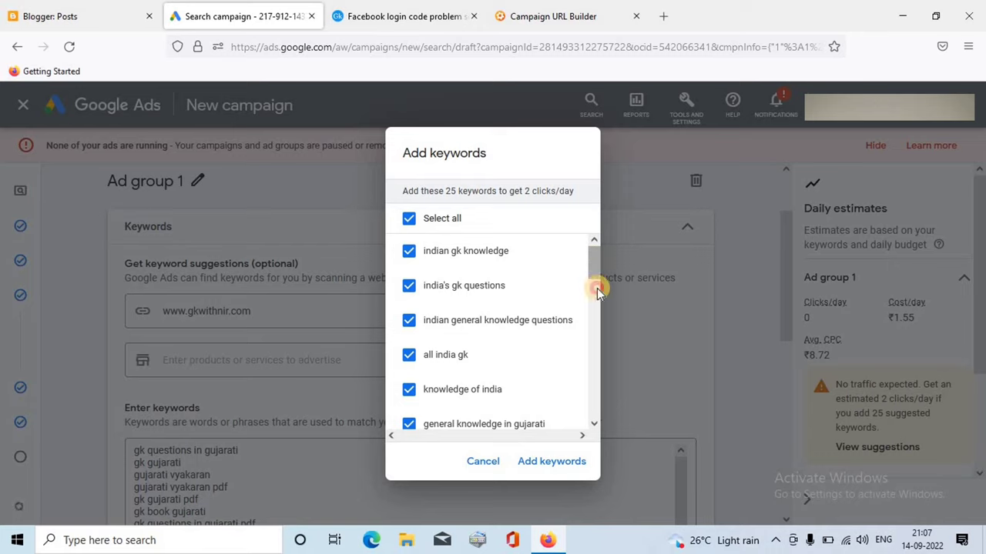
{"action": "left_click_drag", "start_coordinate": [597, 288], "coordinate": [598, 319]}
{"action": "left_click_drag", "start_coordinate": [594, 352], "coordinate": [592, 440]}
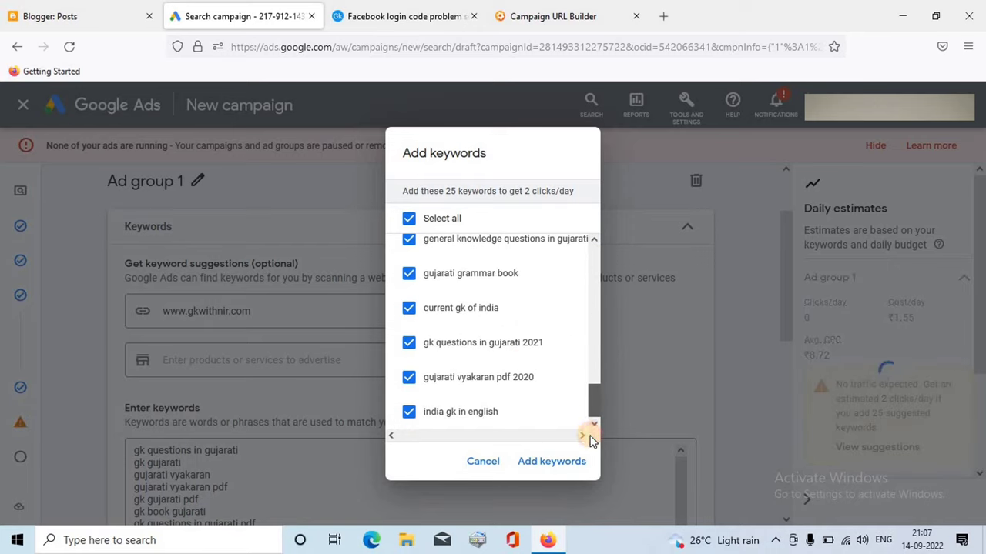
{"action": "left_click", "coordinate": [549, 463]}
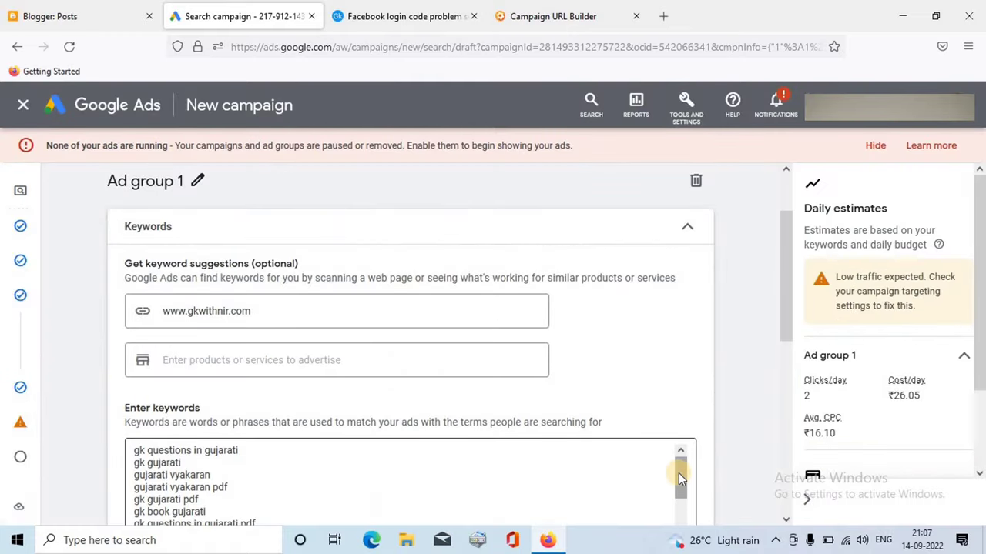
{"action": "left_click_drag", "start_coordinate": [678, 479], "coordinate": [685, 552]}
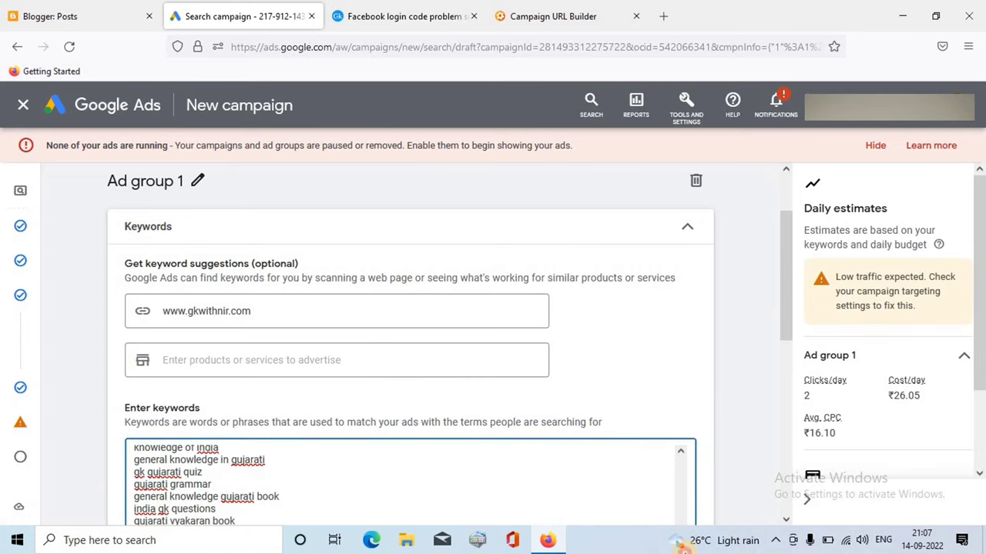
Proceed past the ads and the extensions page to return to the budget page.
{"action": "left_click_drag", "start_coordinate": [785, 248], "coordinate": [779, 425]}
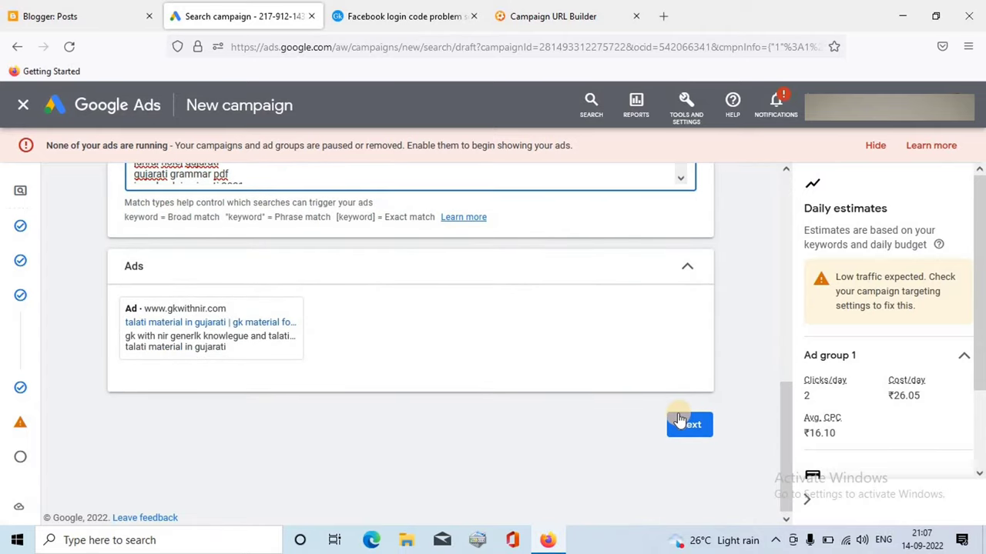
{"action": "left_click", "coordinate": [680, 421]}
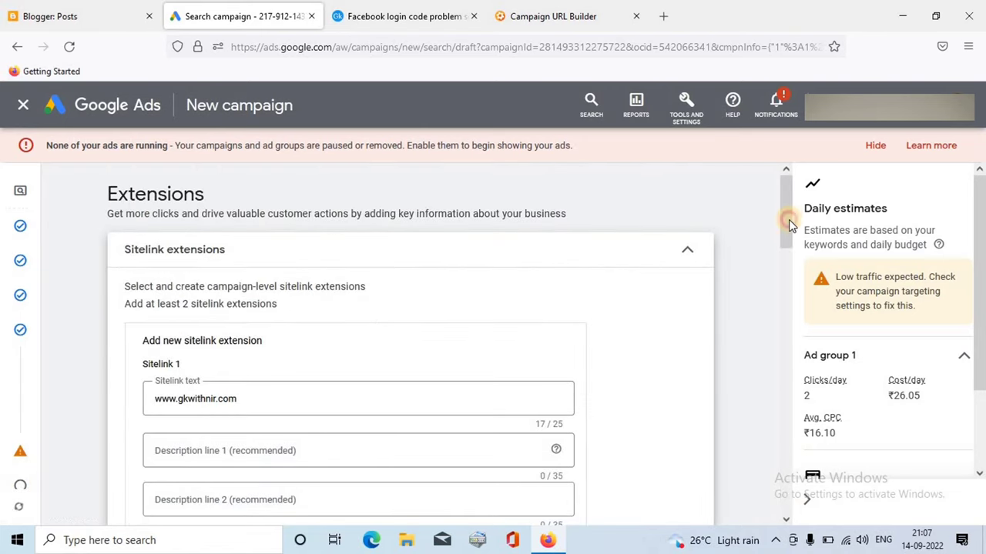
{"action": "left_click_drag", "start_coordinate": [789, 223], "coordinate": [785, 257]}
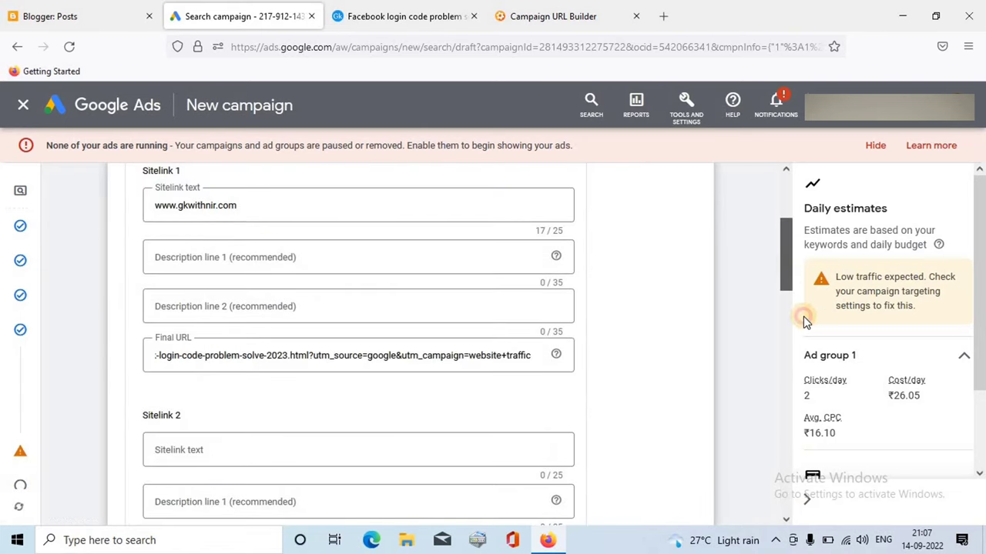
{"action": "scroll", "coordinate": [784, 268], "scroll_direction": "down", "scroll_amount": 3}
{"action": "scroll", "coordinate": [785, 272], "scroll_direction": "up", "scroll_amount": 4}
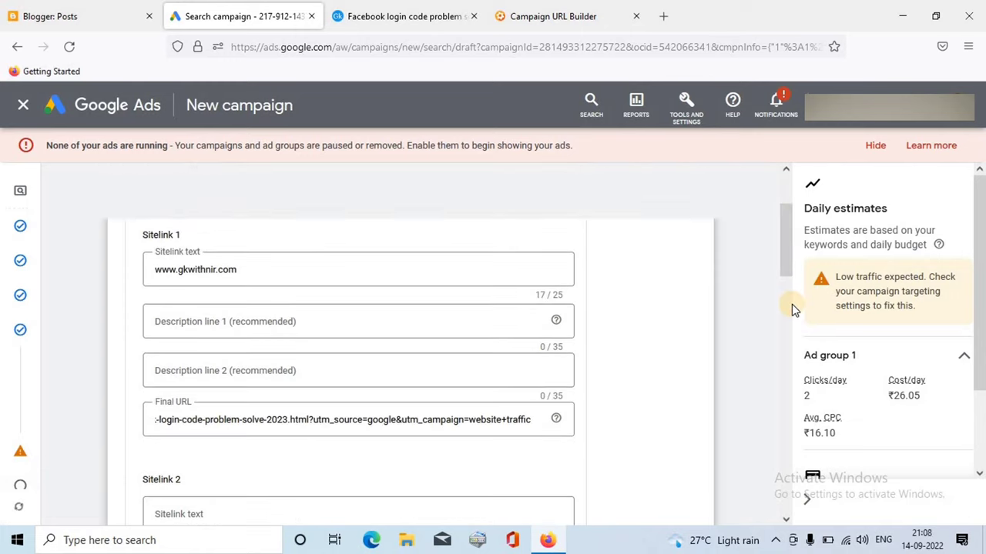
{"action": "left_click_drag", "start_coordinate": [786, 258], "coordinate": [781, 499]}
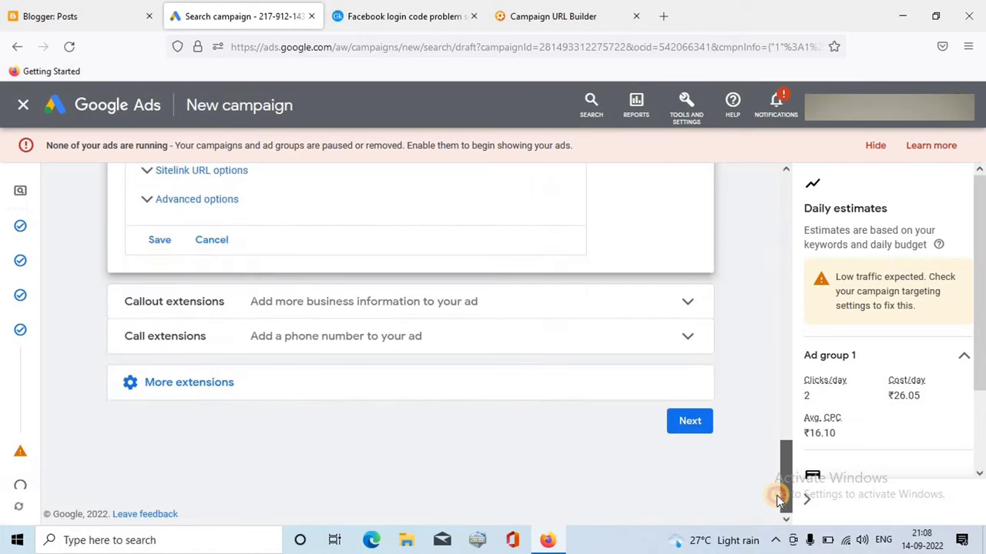
{"action": "left_click", "coordinate": [687, 421]}
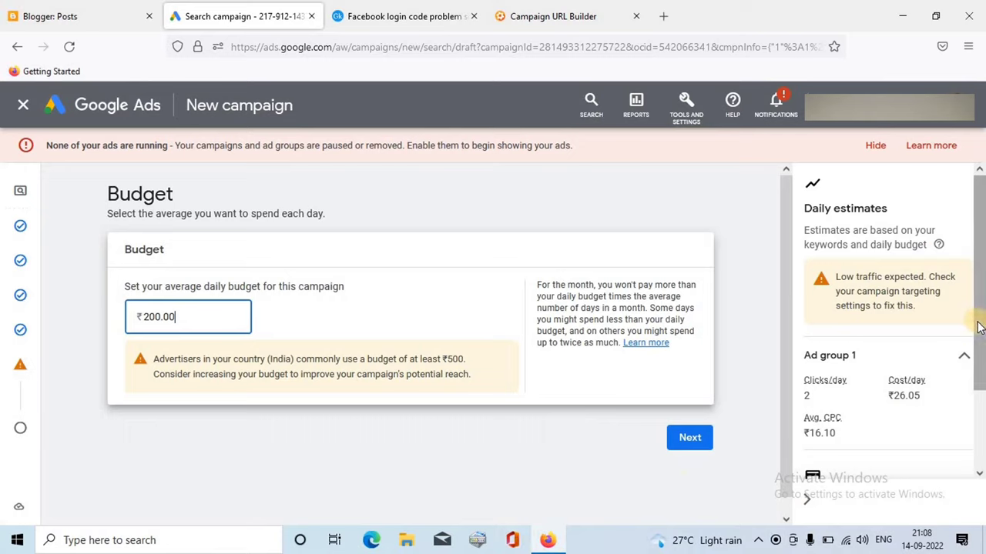
{"action": "mouse_move", "coordinate": [978, 327]}
{"action": "left_mouse_down"}
{"action": "mouse_move", "coordinate": [973, 412]}
{"action": "mouse_move", "coordinate": [971, 337]}
{"action": "left_mouse_up"}
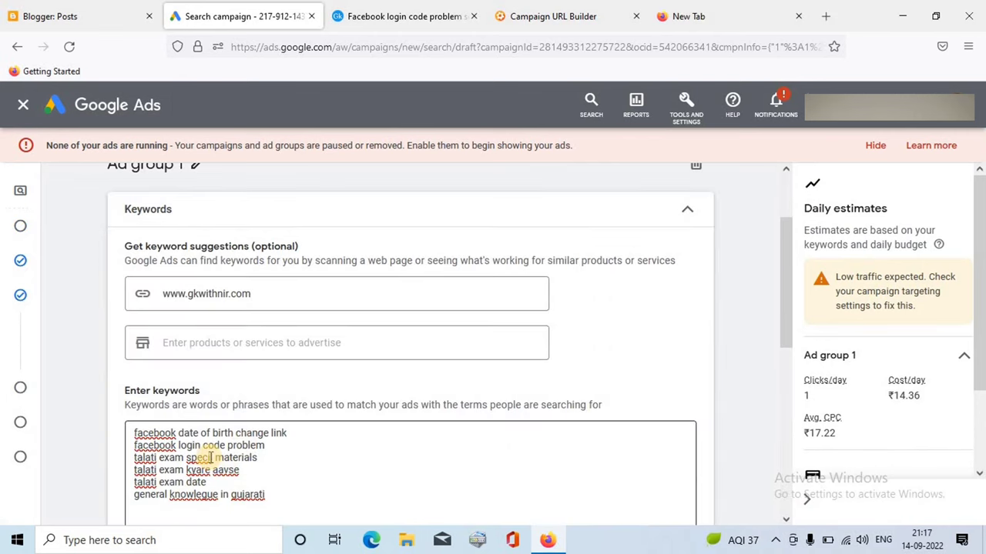
Correct the Ad group 1 keyword "talati exam speci materials" to "talati exam special materials".
{"action": "left_click", "coordinate": [211, 458]}
{"action": "type", "text": "al"}
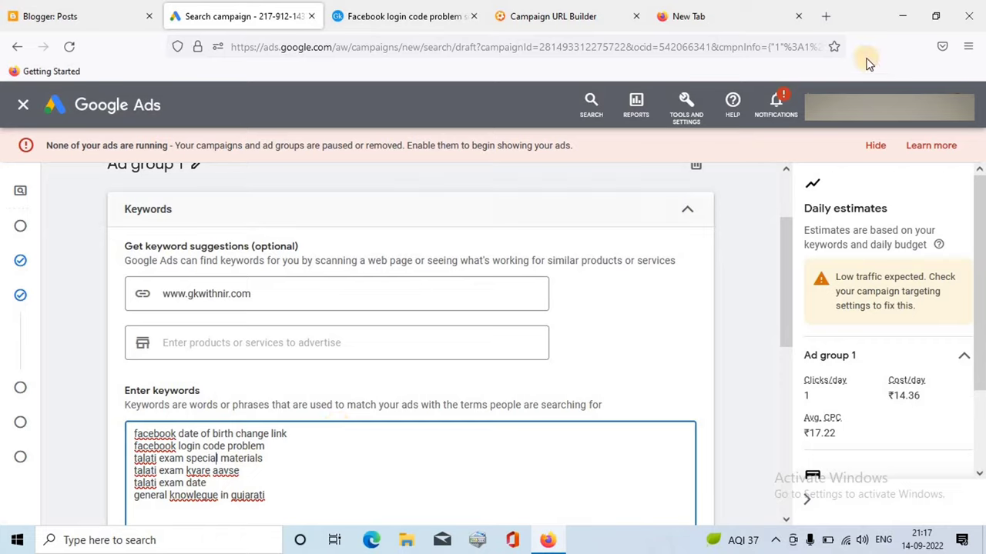
Open Keyword Planner in a separate browser tab and switch to it.
{"action": "left_click", "coordinate": [672, 113]}
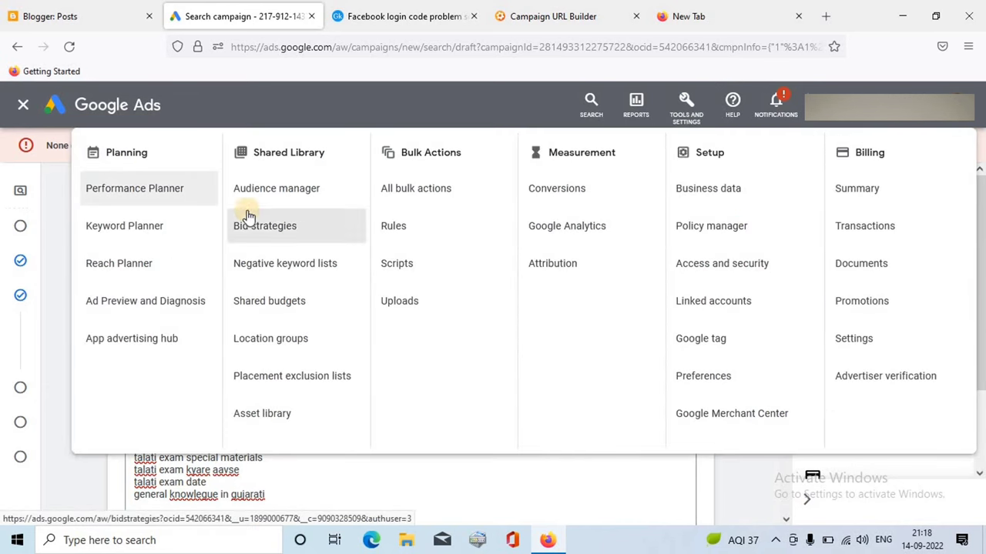
{"action": "right_click", "coordinate": [153, 231]}
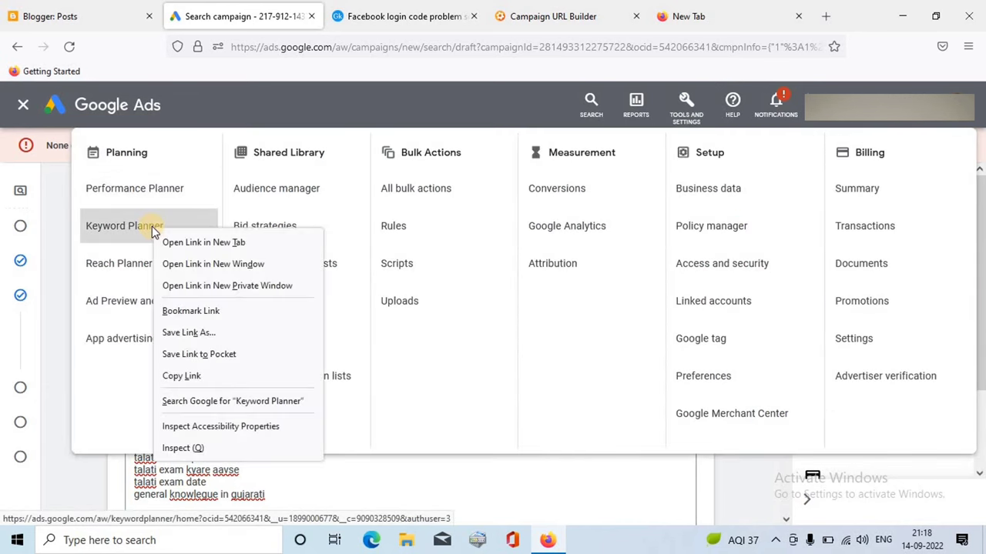
{"action": "left_click", "coordinate": [171, 242]}
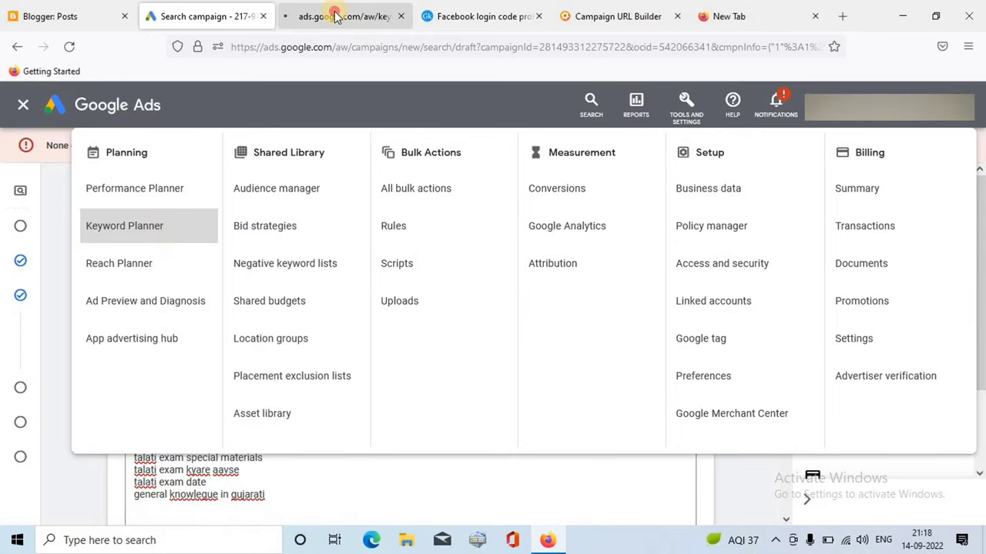
{"action": "left_click", "coordinate": [336, 15]}
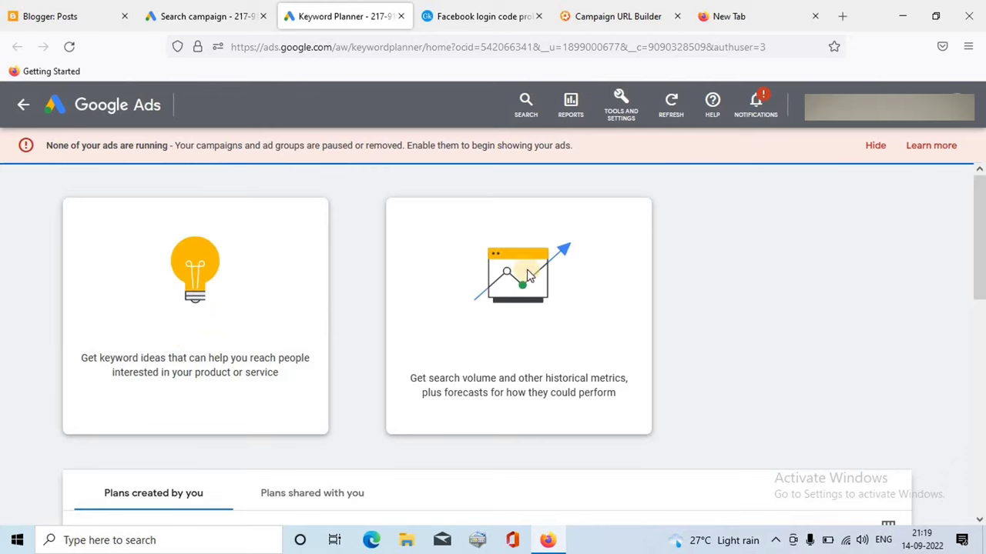
Get the search volume and forecasts for the keyword "facebook" in Keyword Planner.
{"action": "left_click", "coordinate": [523, 297]}
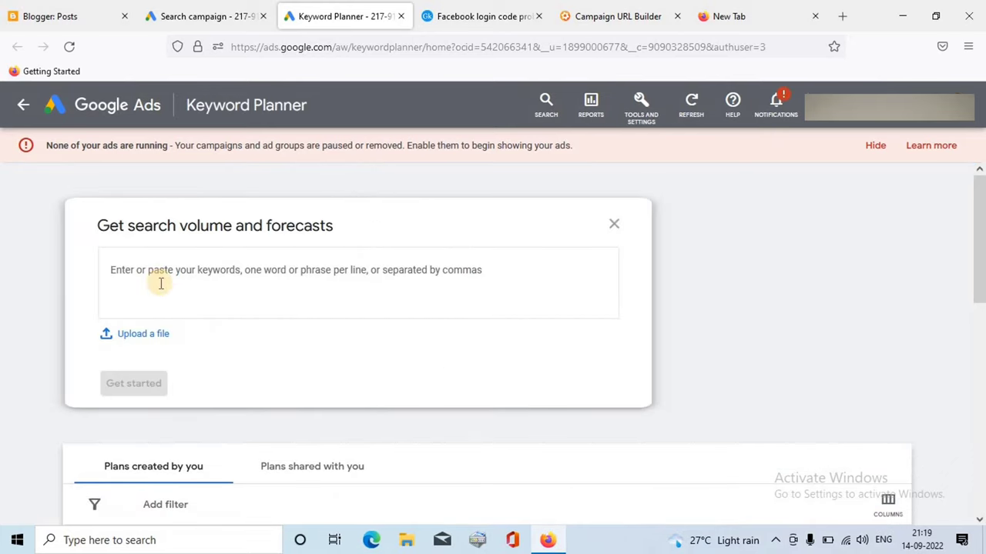
{"action": "type", "text": "f"}
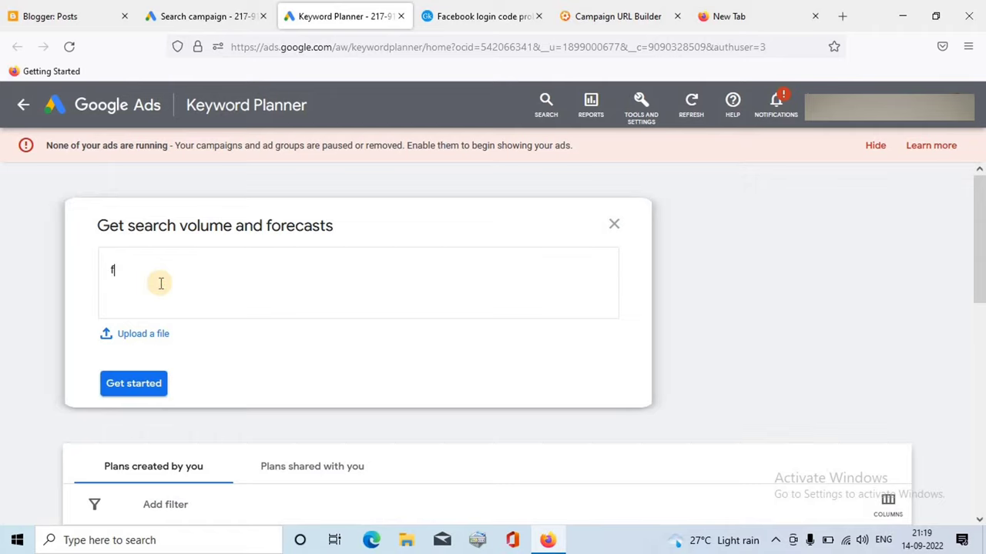
{"action": "type", "text": "acebook"}
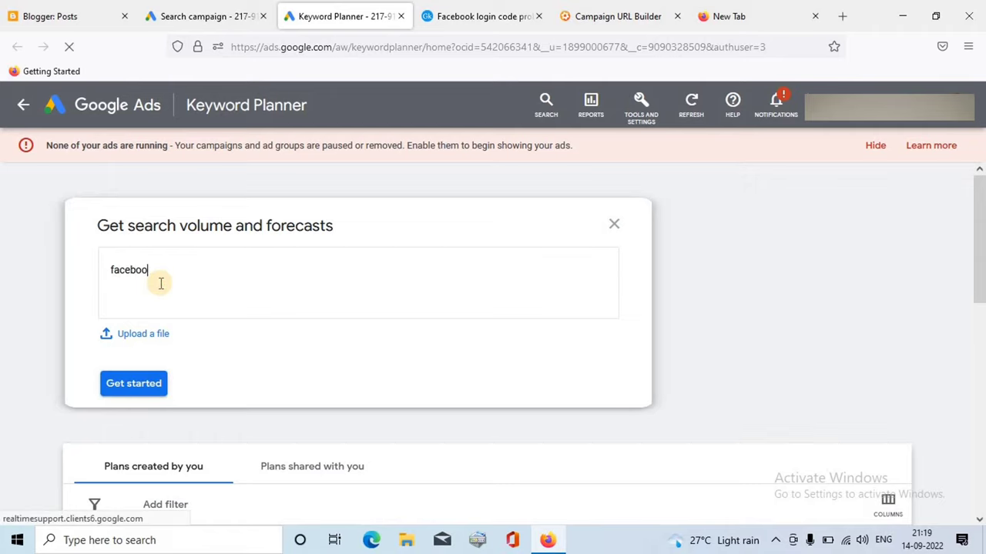
{"action": "left_click", "coordinate": [144, 381]}
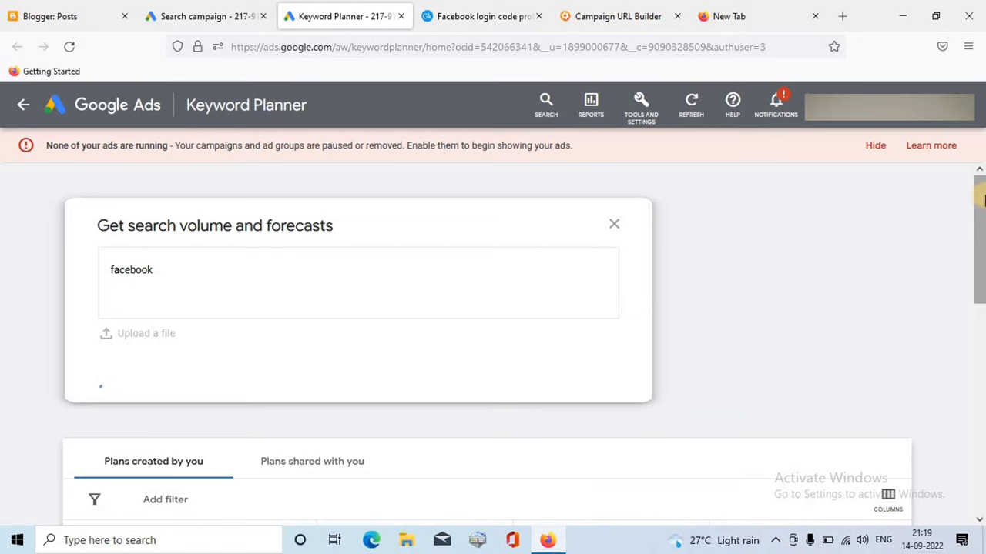
{"action": "scroll", "coordinate": [981, 208], "scroll_direction": "down", "scroll_amount": 1}
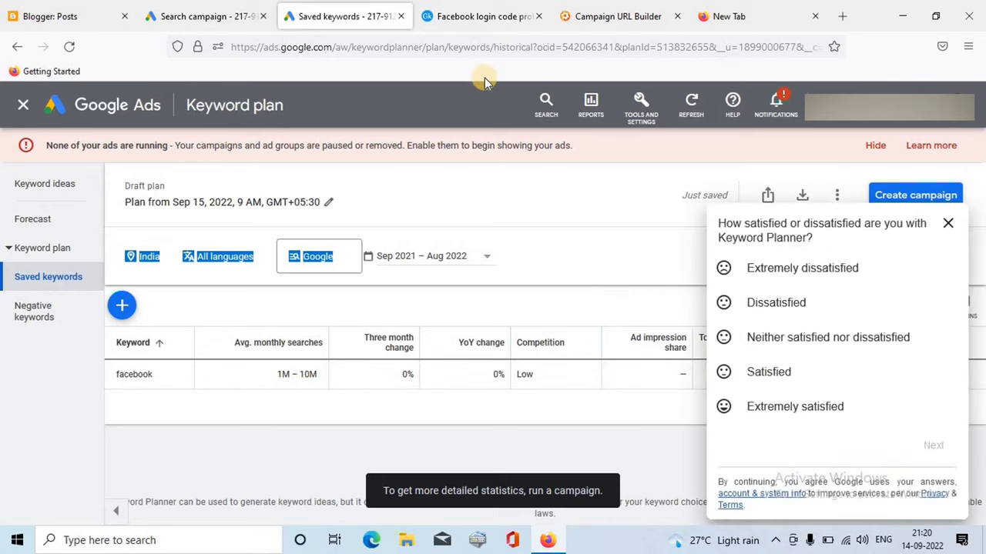
Add "facebook" to Ad group 1's keywords below "facebook date of birth change link" and recheck its metrics in the keyword plan.
{"action": "left_click", "coordinate": [204, 19]}
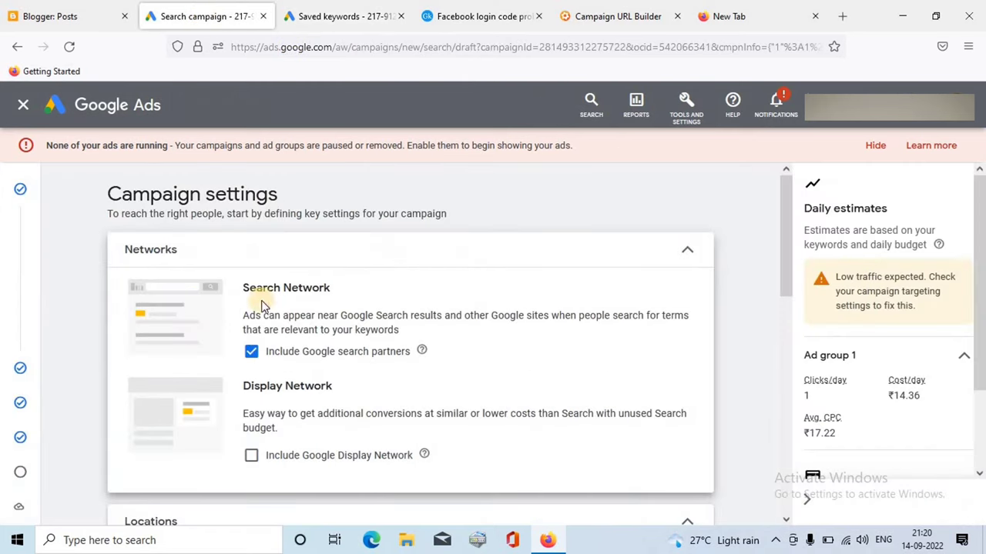
{"action": "mouse_move", "coordinate": [19, 428]}
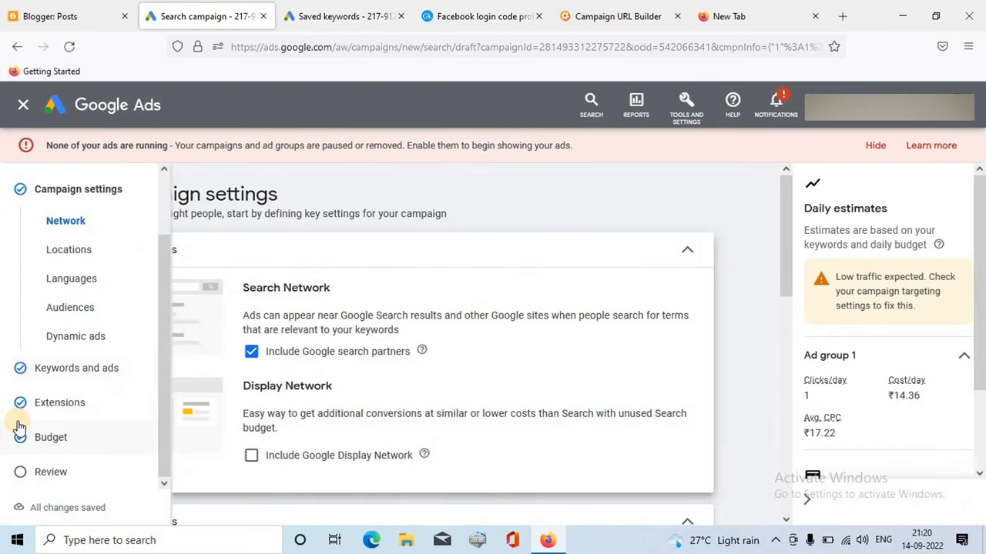
{"action": "key", "text": "Return"}
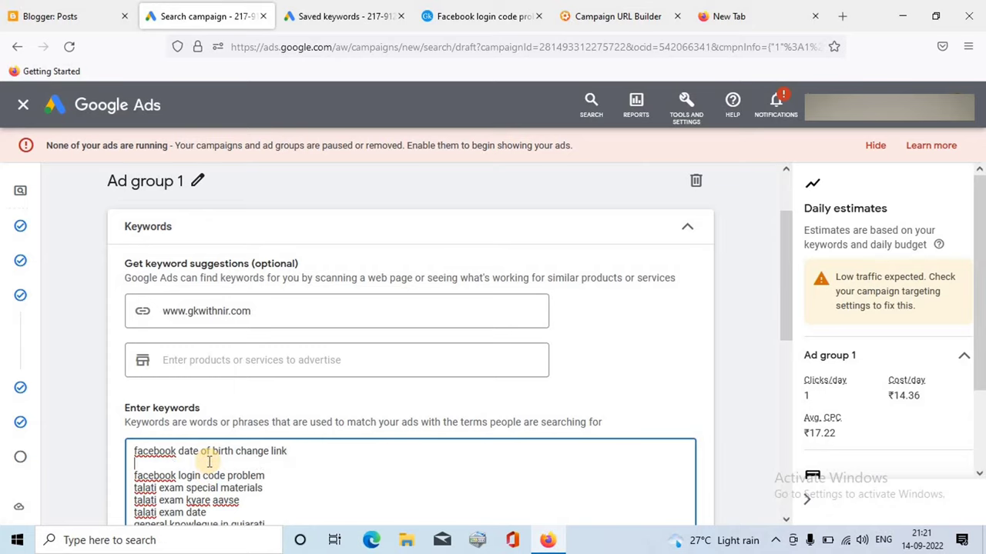
{"action": "type", "text": "facebook"}
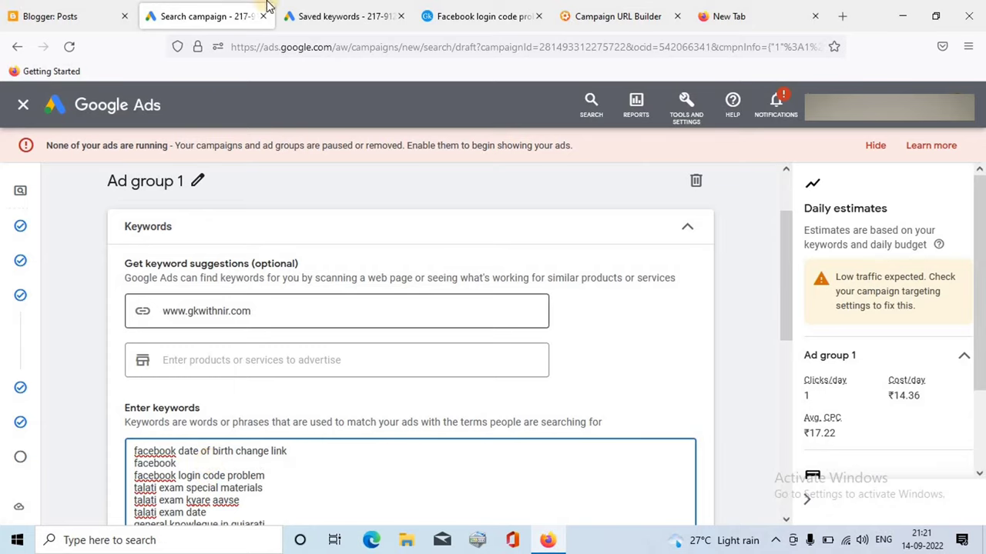
{"action": "left_click", "coordinate": [314, 18]}
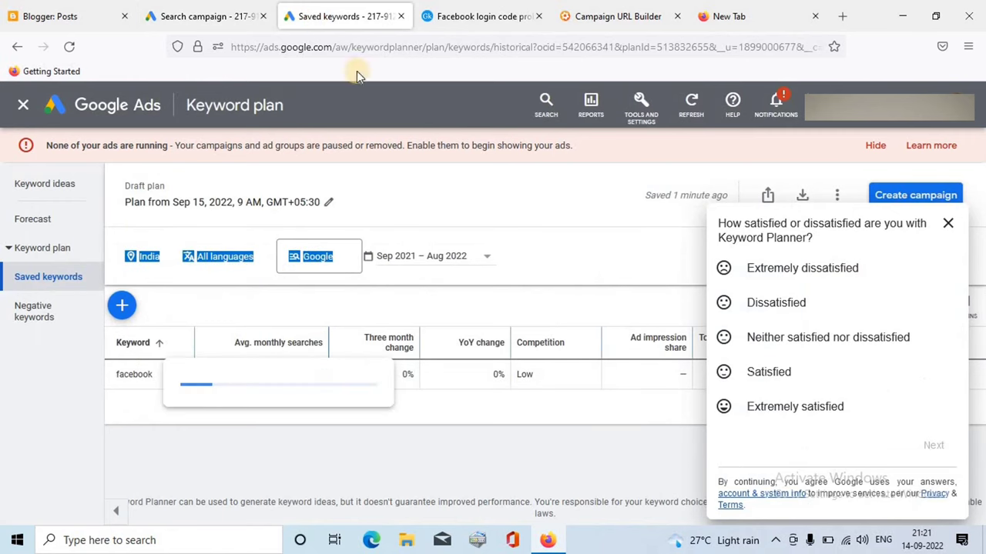
{"action": "left_click", "coordinate": [217, 15]}
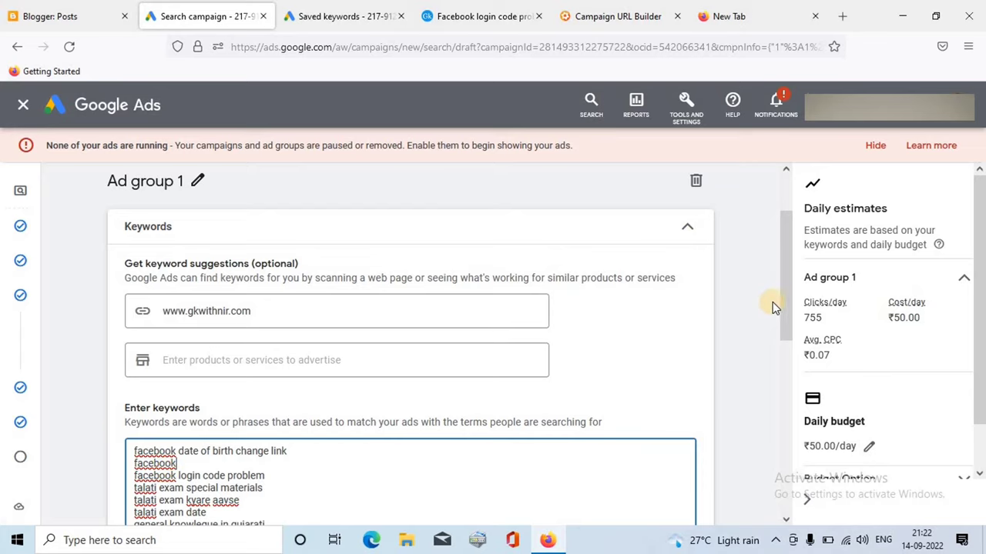
Continue past the ads and extensions, accept the ₹50.00 daily budget, and open the campaign review page.
{"action": "left_click_drag", "start_coordinate": [786, 308], "coordinate": [781, 504]}
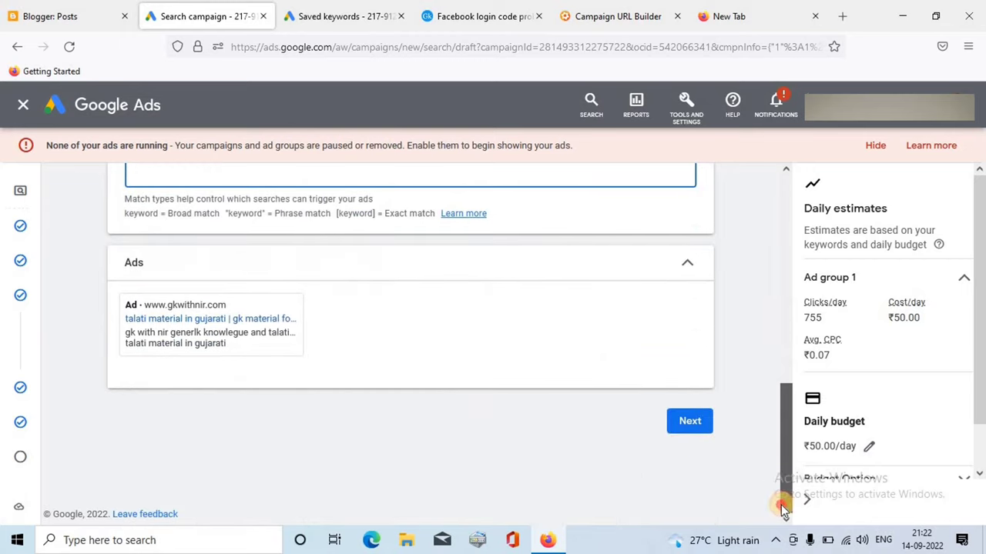
{"action": "left_click", "coordinate": [694, 422]}
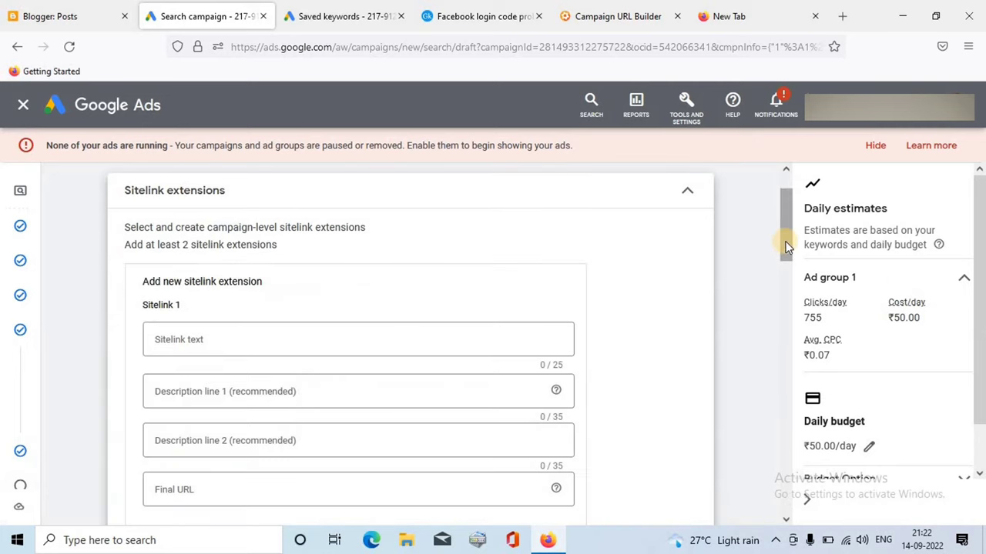
{"action": "left_click", "coordinate": [779, 521]}
{"action": "left_click", "coordinate": [780, 521]}
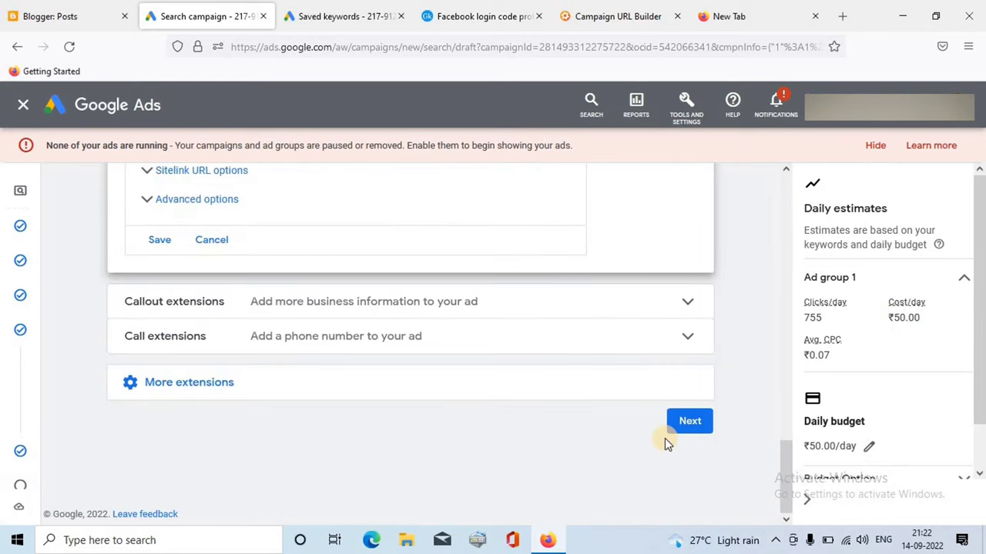
{"action": "left_click", "coordinate": [682, 424]}
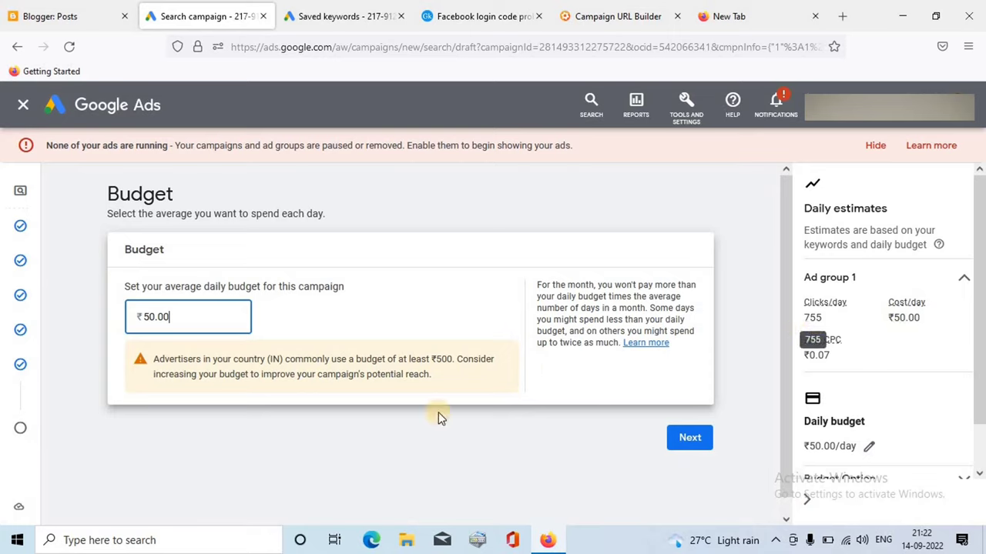
{"action": "left_click", "coordinate": [685, 445]}
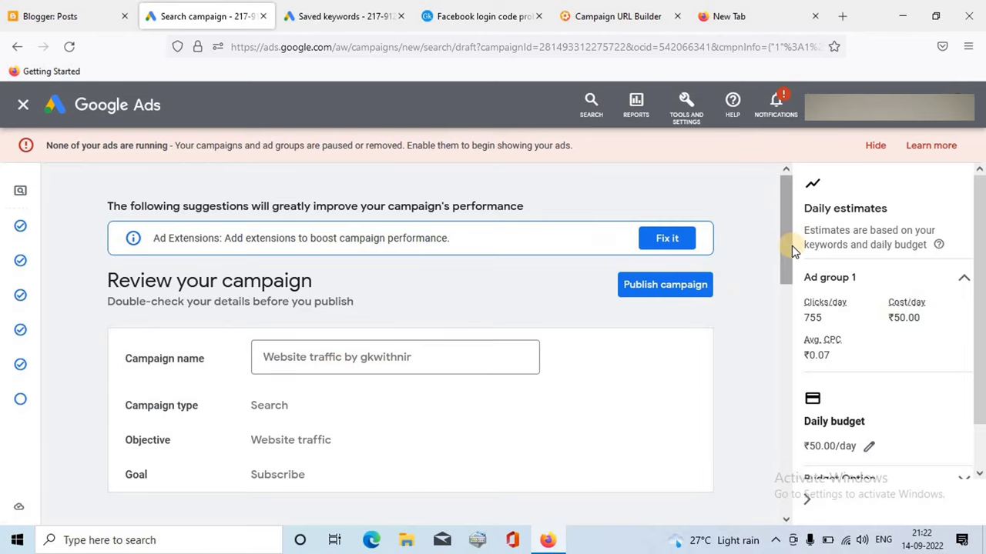
{"action": "mouse_move", "coordinate": [792, 245]}
{"action": "left_mouse_down"}
{"action": "mouse_move", "coordinate": [787, 293]}
{"action": "mouse_move", "coordinate": [775, 241]}
{"action": "left_mouse_up"}
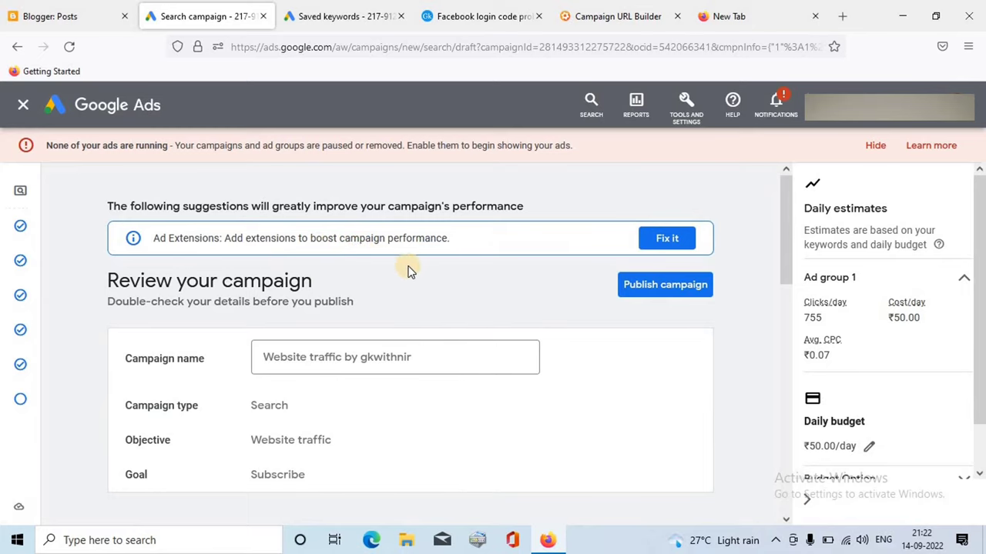
Check the rest of the campaign summary down to the budget and publish the campaign.
{"action": "left_click_drag", "start_coordinate": [783, 246], "coordinate": [751, 474]}
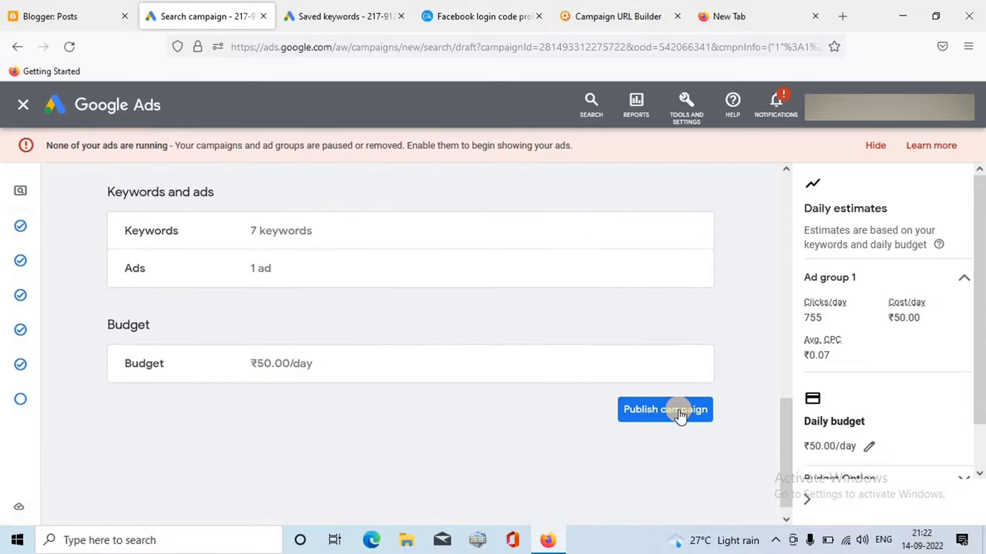
{"action": "left_click", "coordinate": [678, 412]}
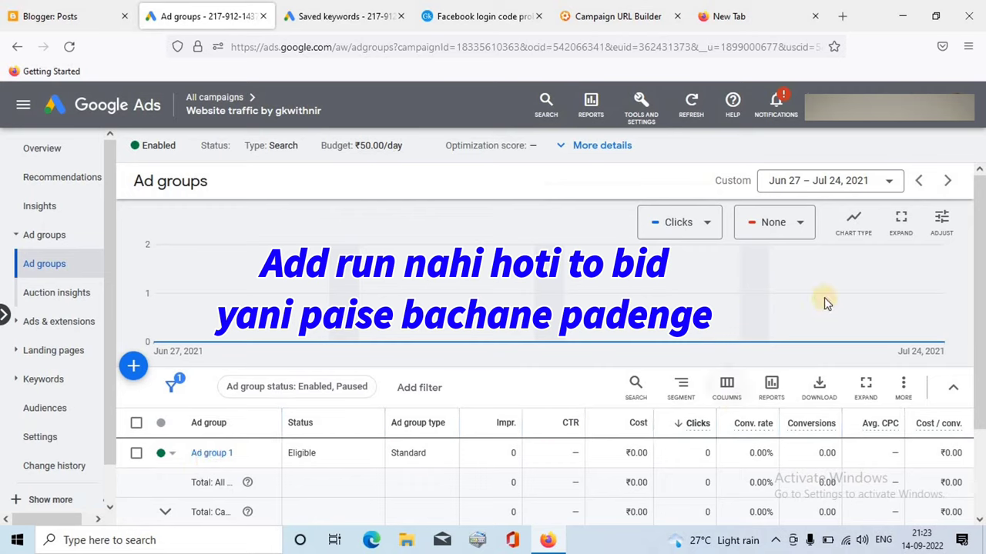
Look over the published campaign's ad groups, go back to All campaigns, and open the status options for Ad group 1.
{"action": "scroll", "coordinate": [978, 235], "scroll_direction": "down", "scroll_amount": 1}
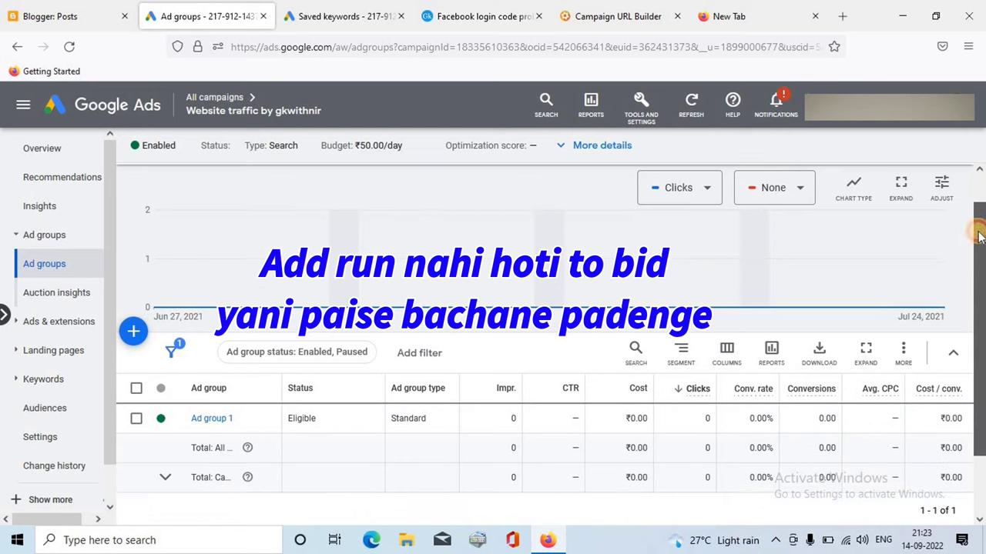
{"action": "scroll", "coordinate": [978, 235], "scroll_direction": "down", "scroll_amount": 1}
{"action": "scroll", "coordinate": [970, 216], "scroll_direction": "up", "scroll_amount": 2}
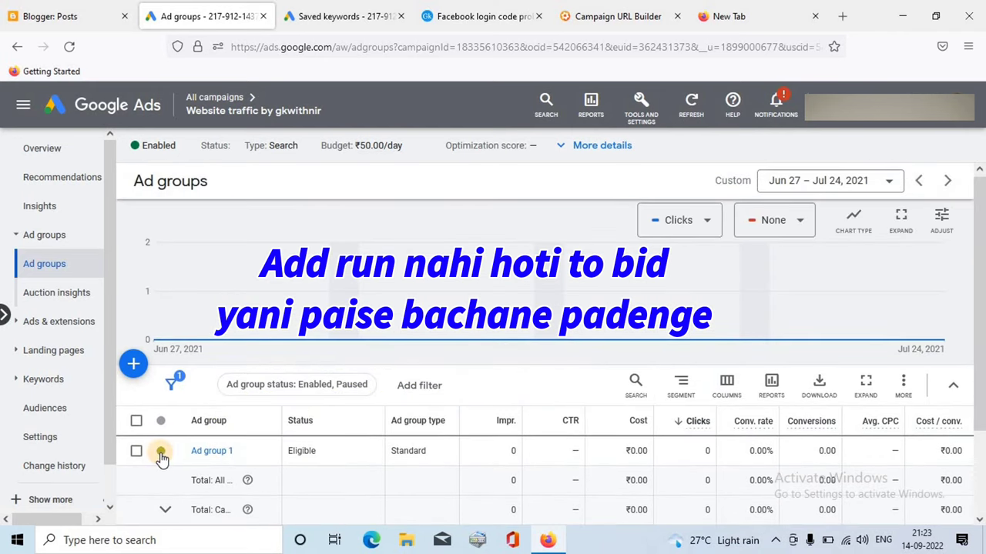
{"action": "key", "text": "alt+Left"}
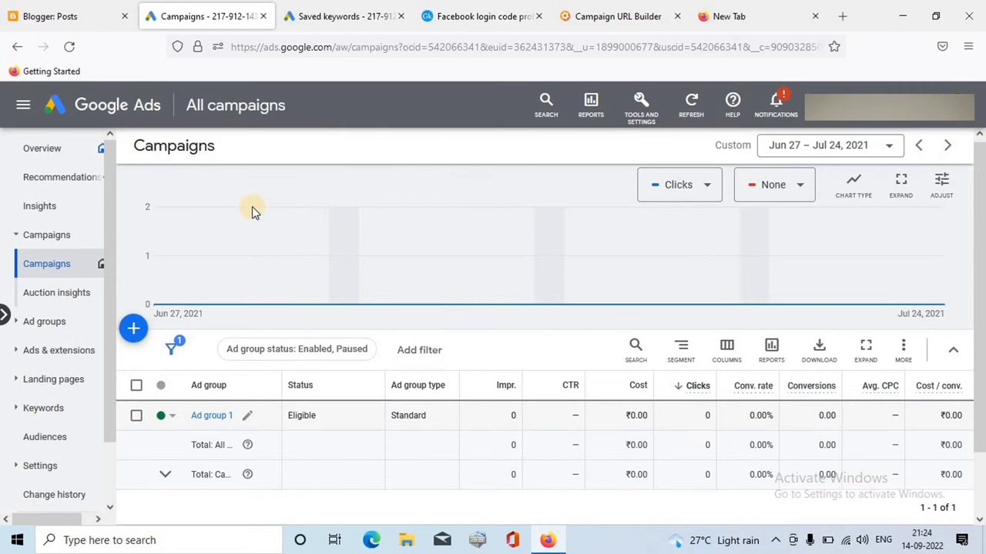
{"action": "left_click", "coordinate": [176, 420]}
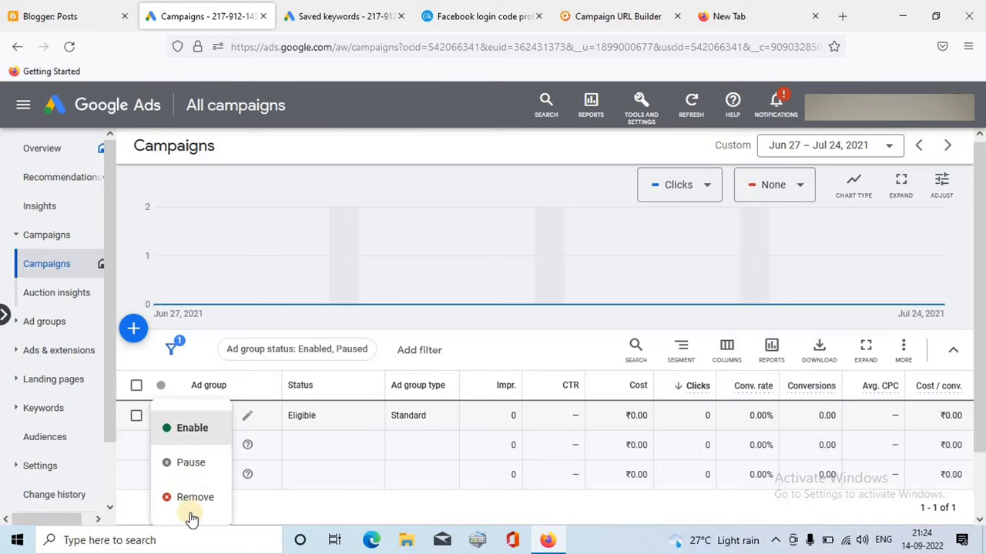